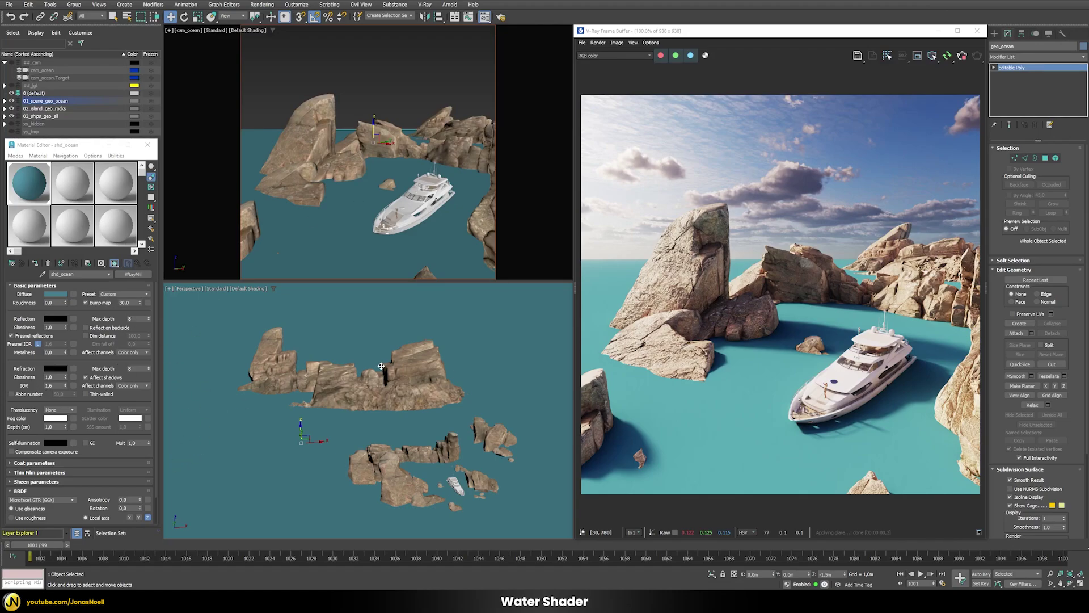
Set the ocean material's Reflection and Refraction colours to pure white
click(59, 319)
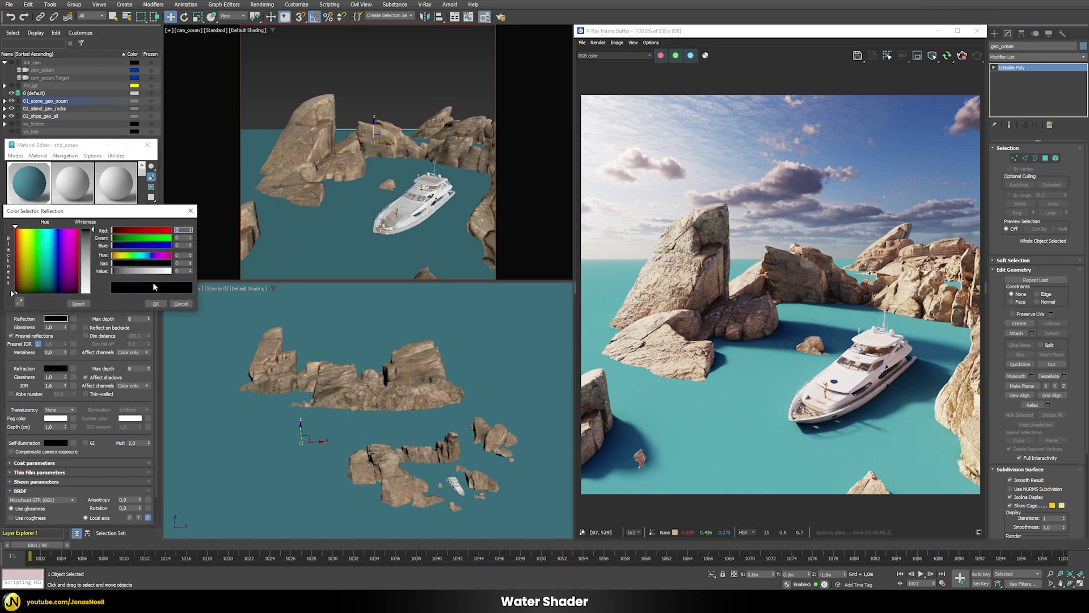
drag(150, 272, 172, 271)
click(159, 303)
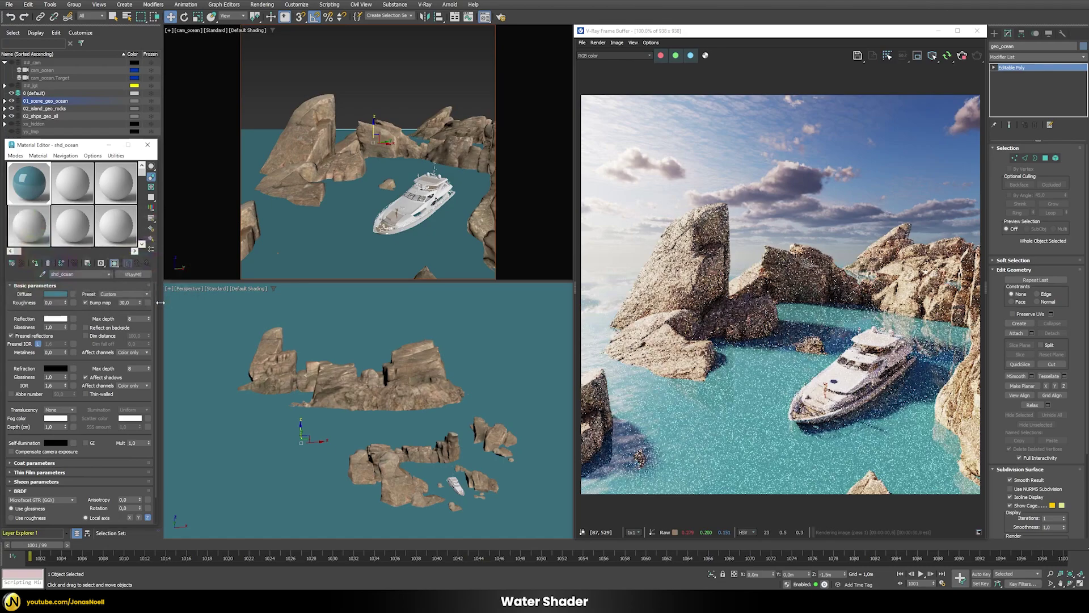
click(56, 368)
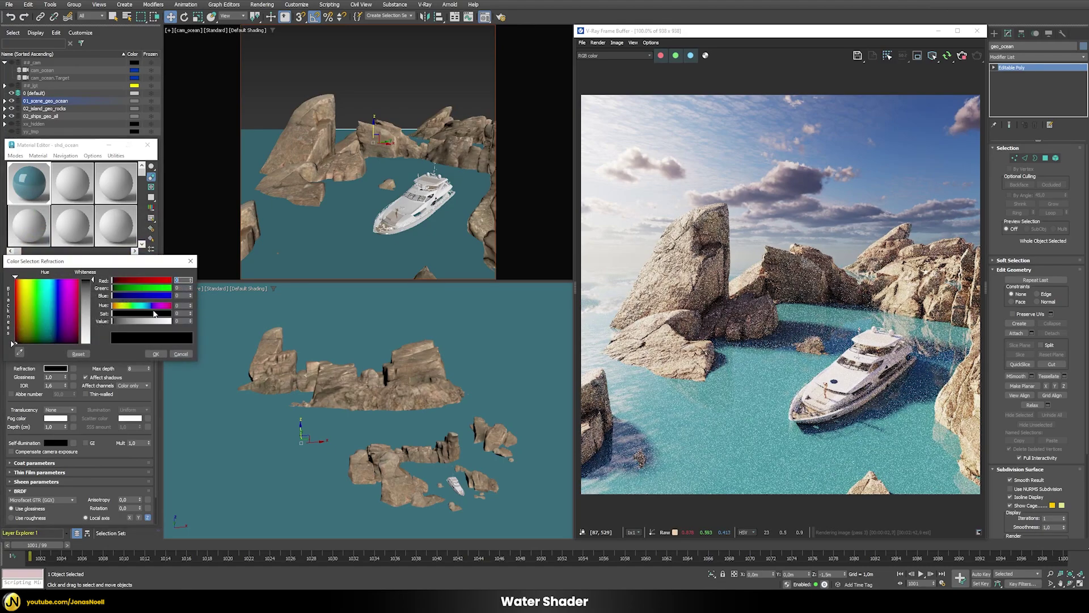
drag(113, 321, 171, 322)
click(156, 354)
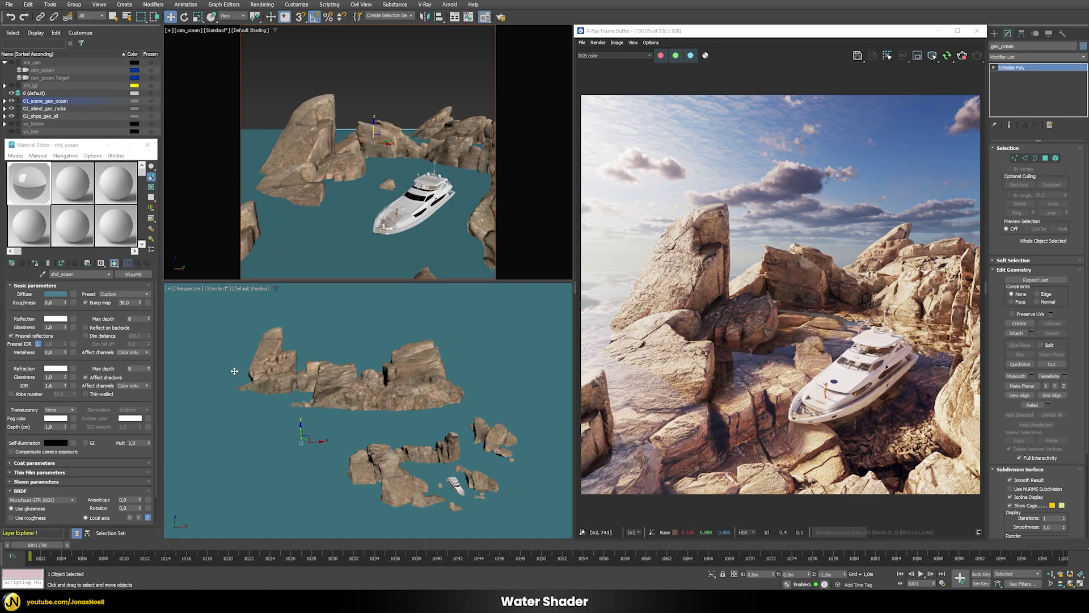
Lower the shd_ocean Refraction Fog colour's Value to 254 in the Color Selector
click(64, 419)
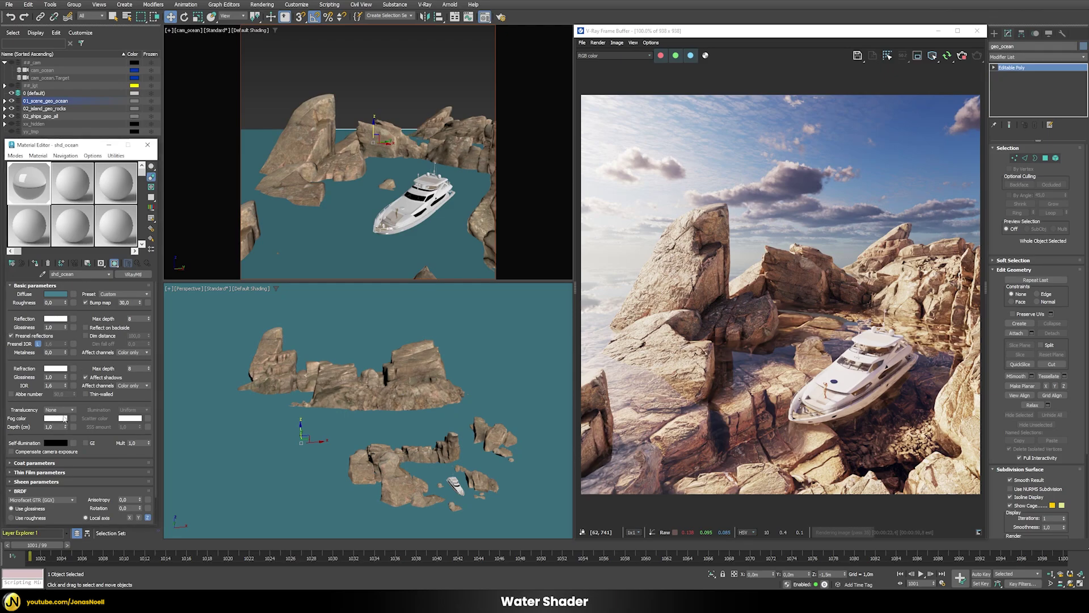
click(52, 420)
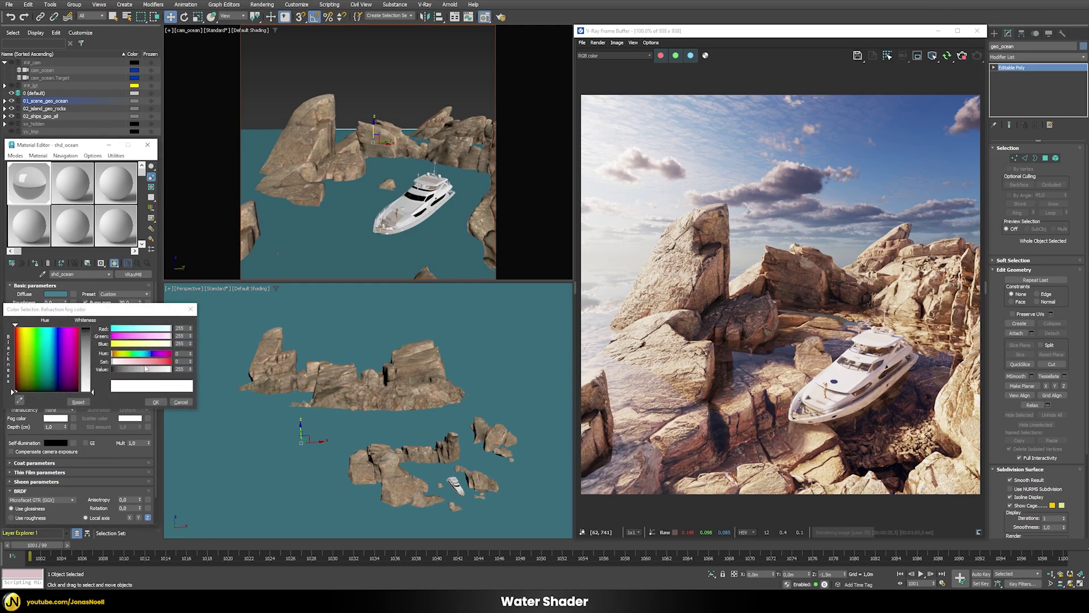
drag(131, 311, 507, 295)
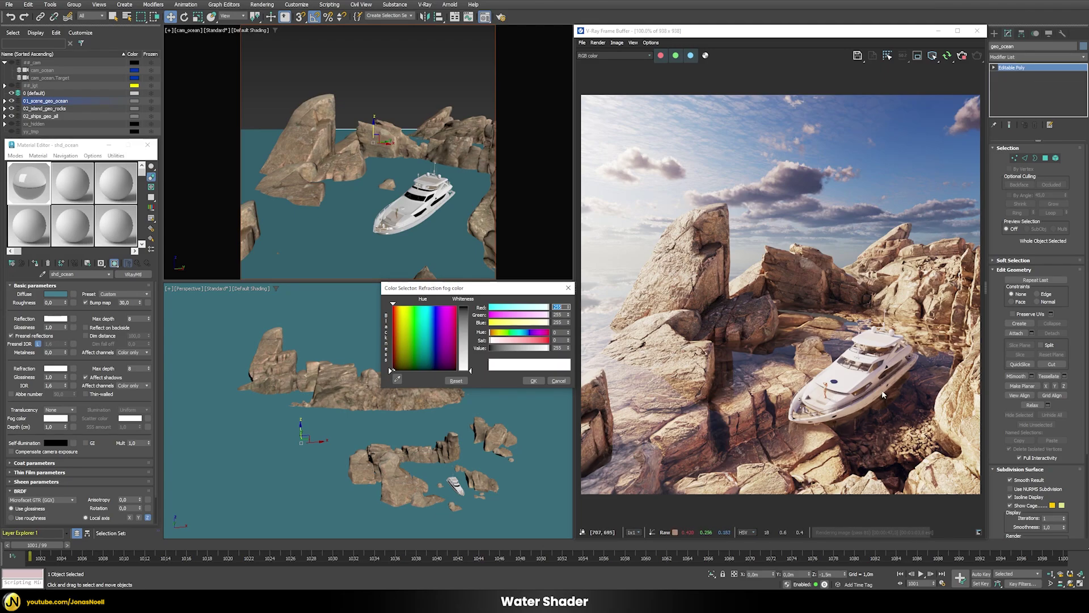
click(568, 349)
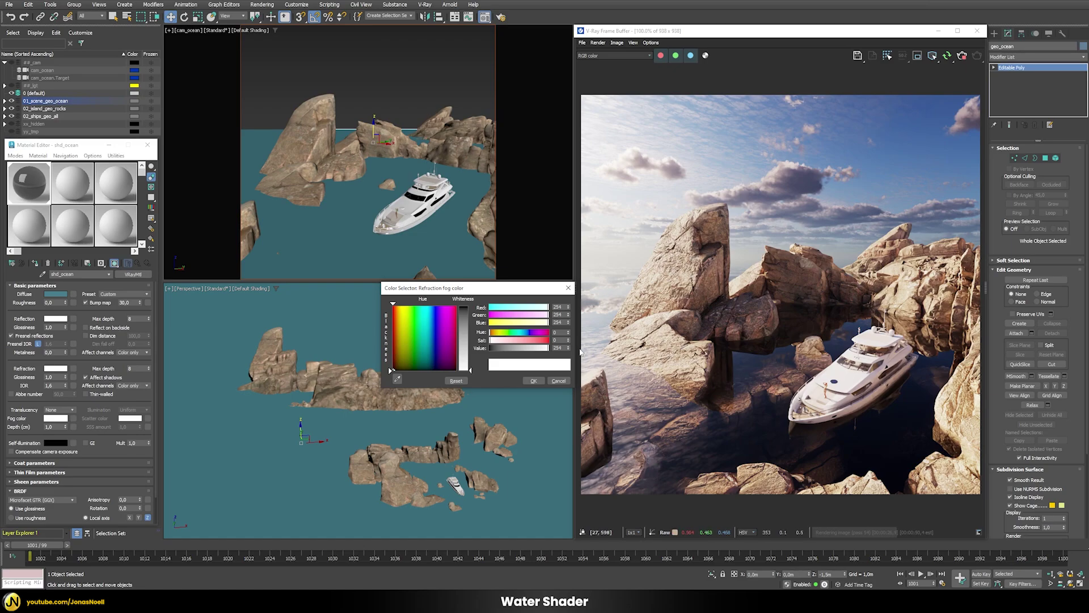
Tint the refraction fog faint cyan with Hue 128 and Saturation 2 (252/254/254)
click(559, 332)
text(128)
key(Return)
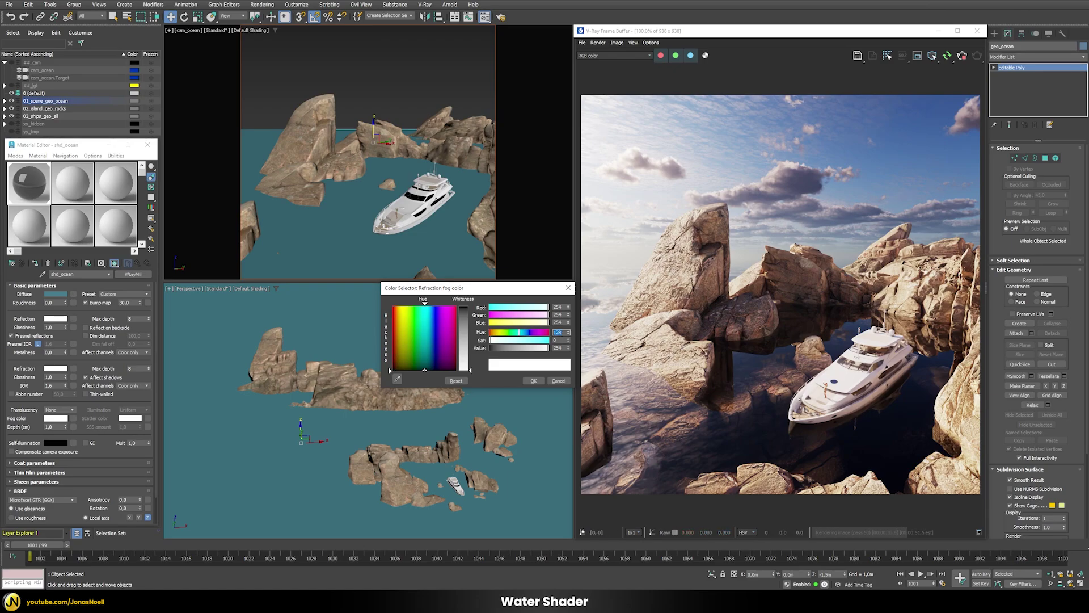
click(543, 343)
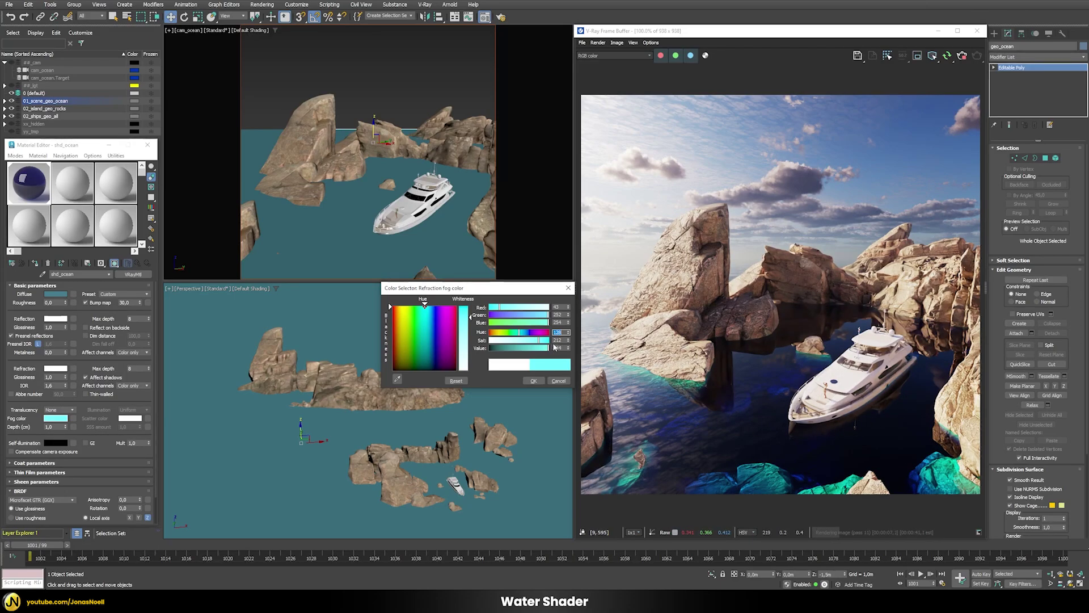
key(Tab)
text(2)
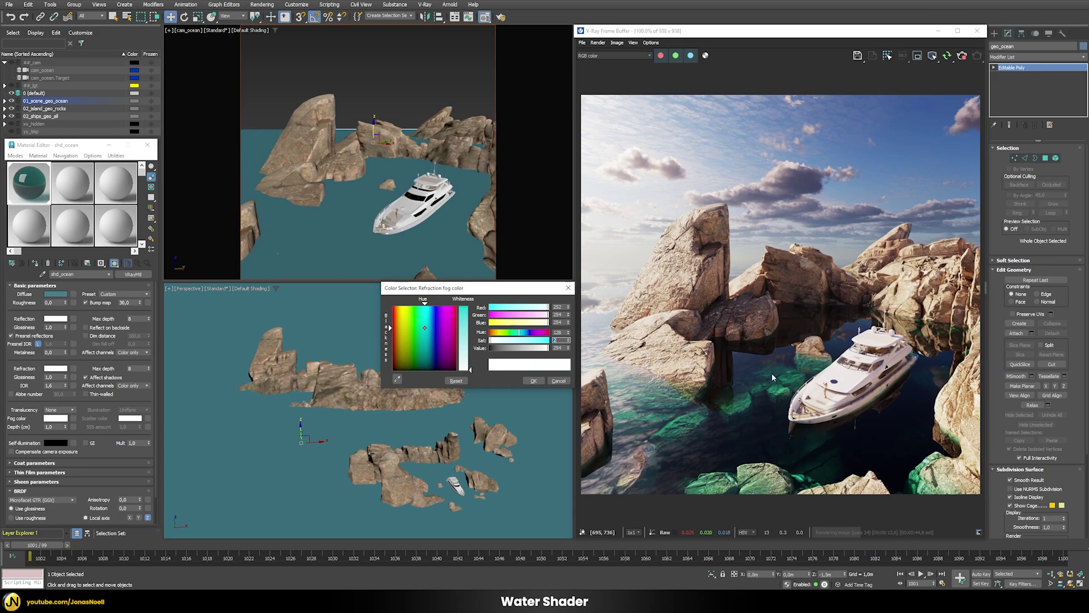
click(533, 381)
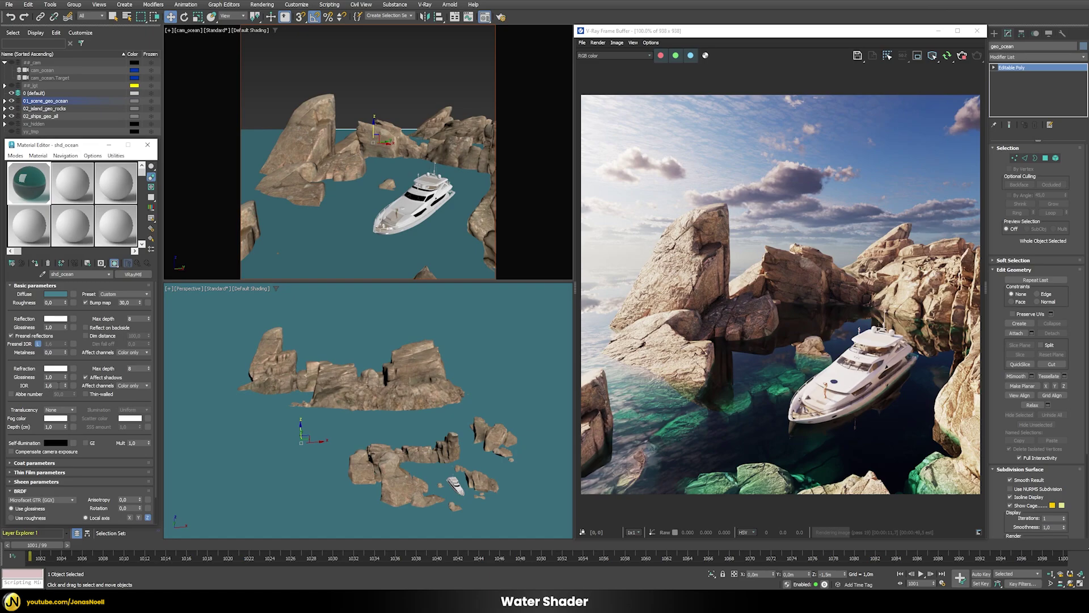
Set the shd_ocean material's IOR to 1.33
double_click(57, 385)
key(BackSpace)
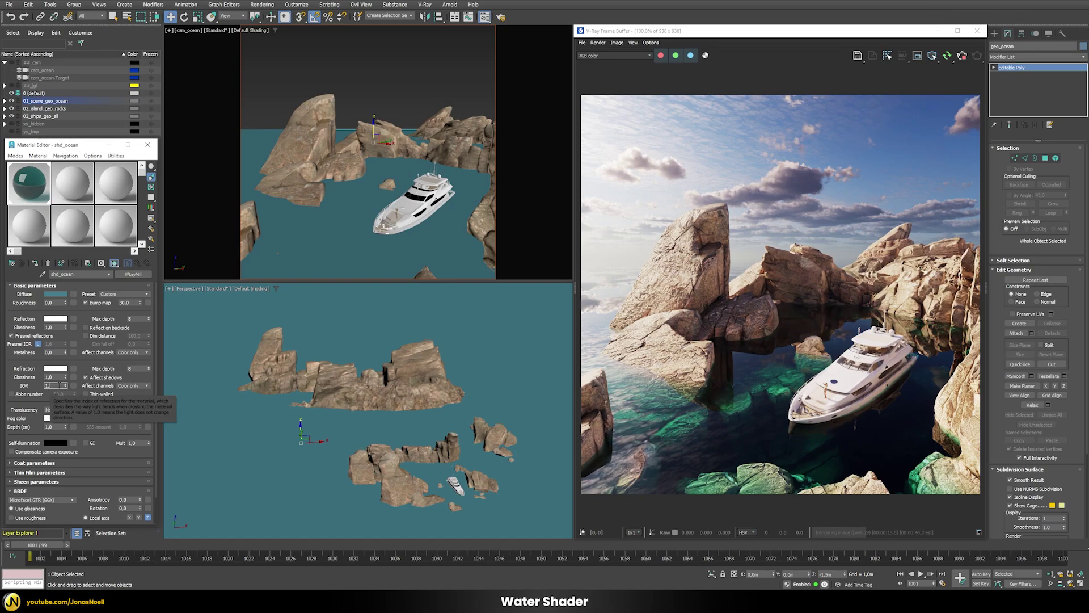
text(33)
key(Return)
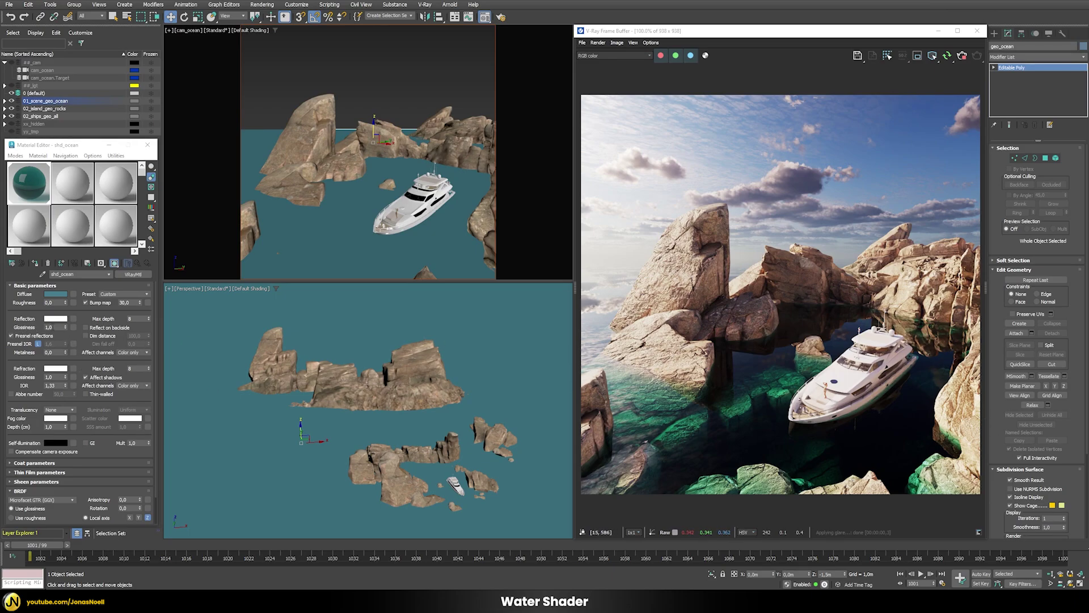
Set the Reflection Glossiness to 0.9
double_click(49, 327)
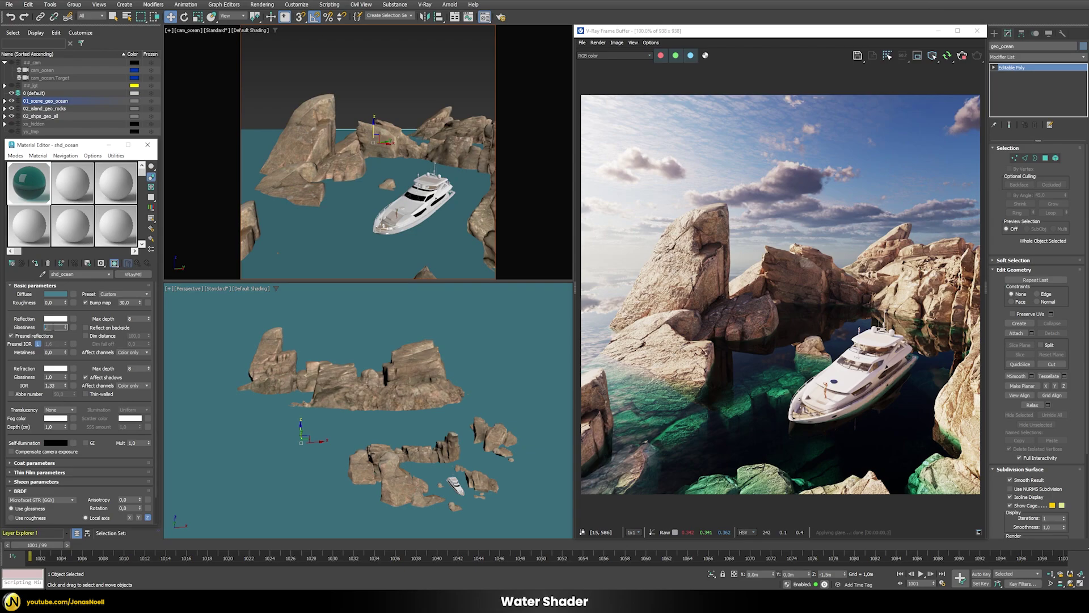
text(0,9)
key(Return)
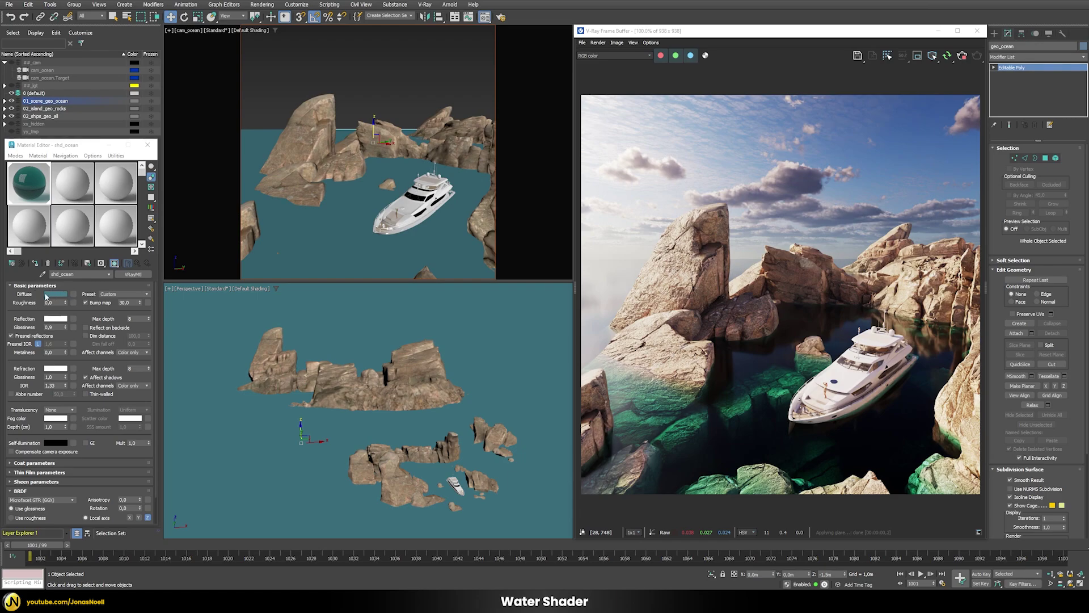
View a render element in the VFB channel list, then return to RGB color
click(606, 56)
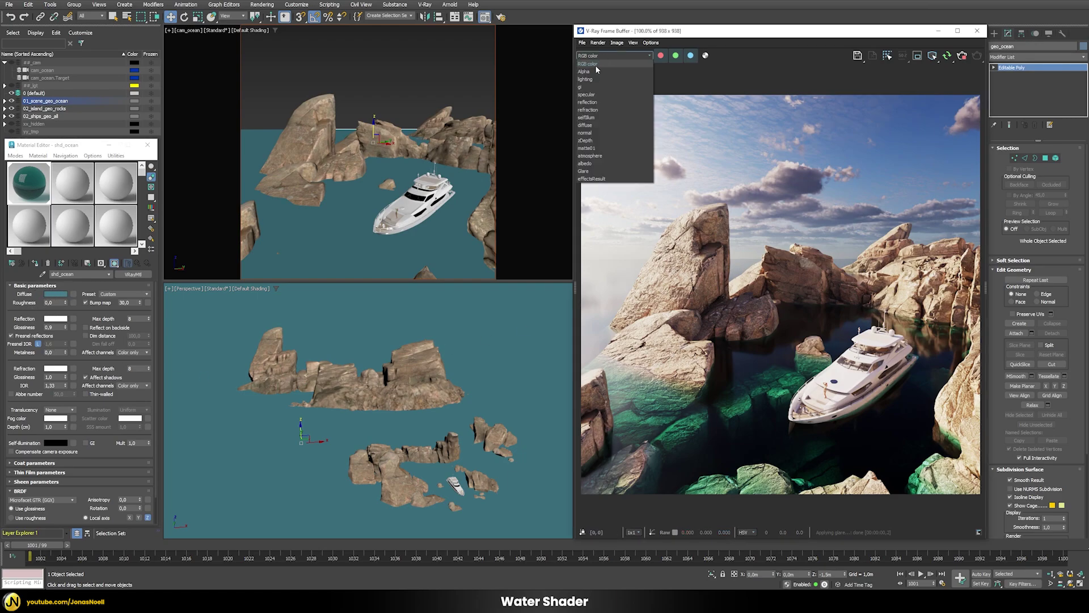
click(589, 86)
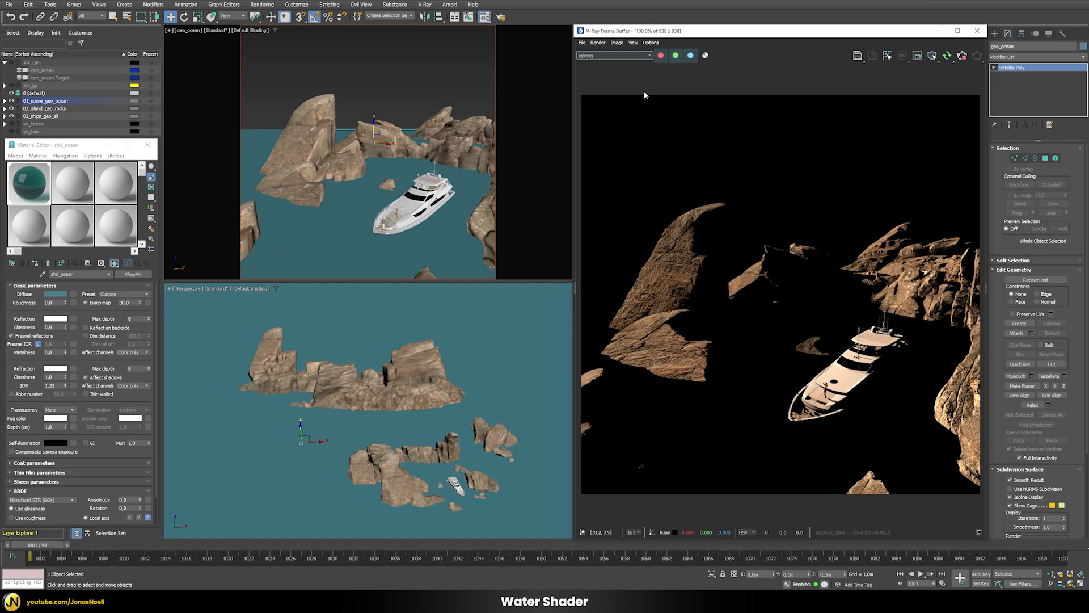
click(586, 57)
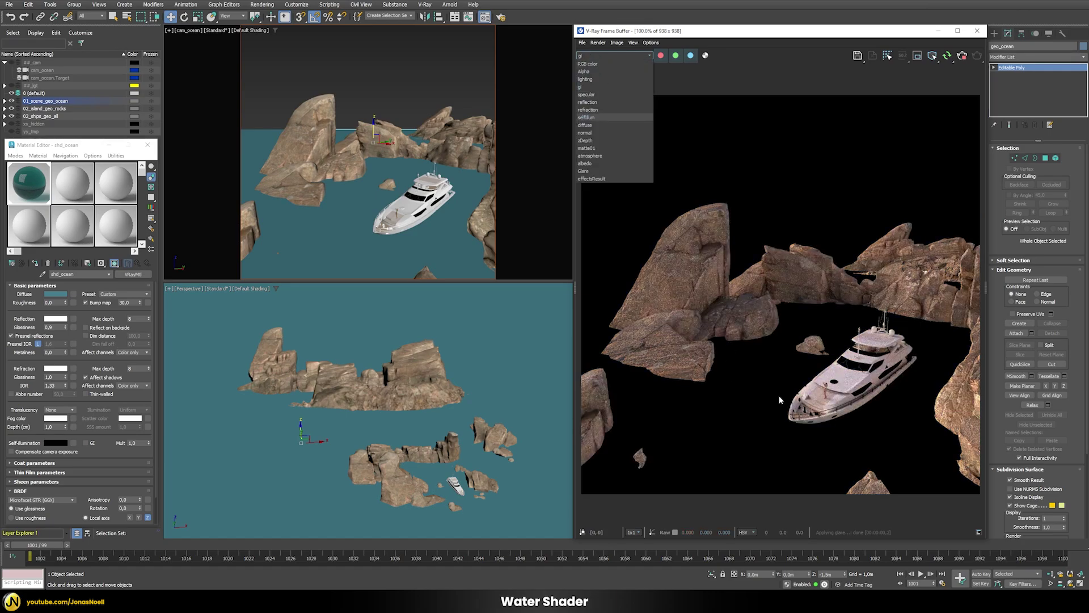
click(588, 64)
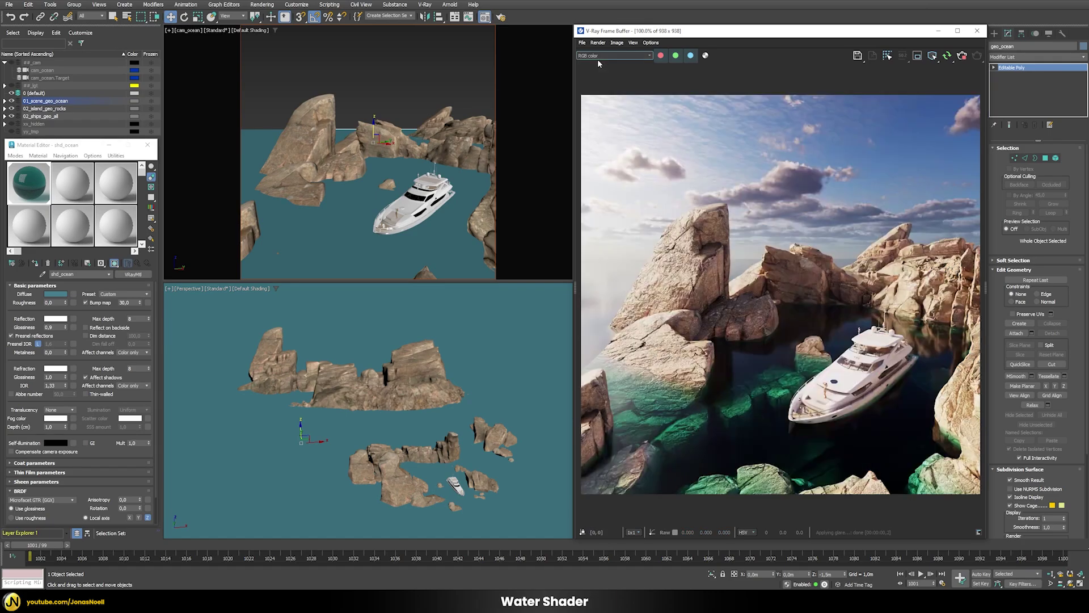
Dim the ocean's Refraction colour to a grey Value of 220
click(59, 370)
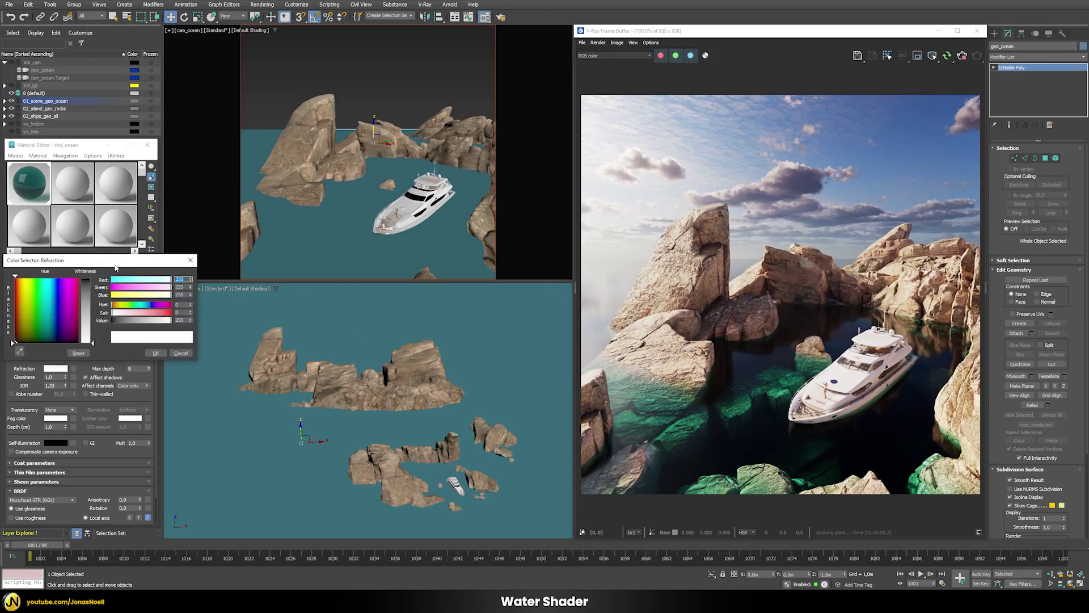
drag(115, 265, 465, 295)
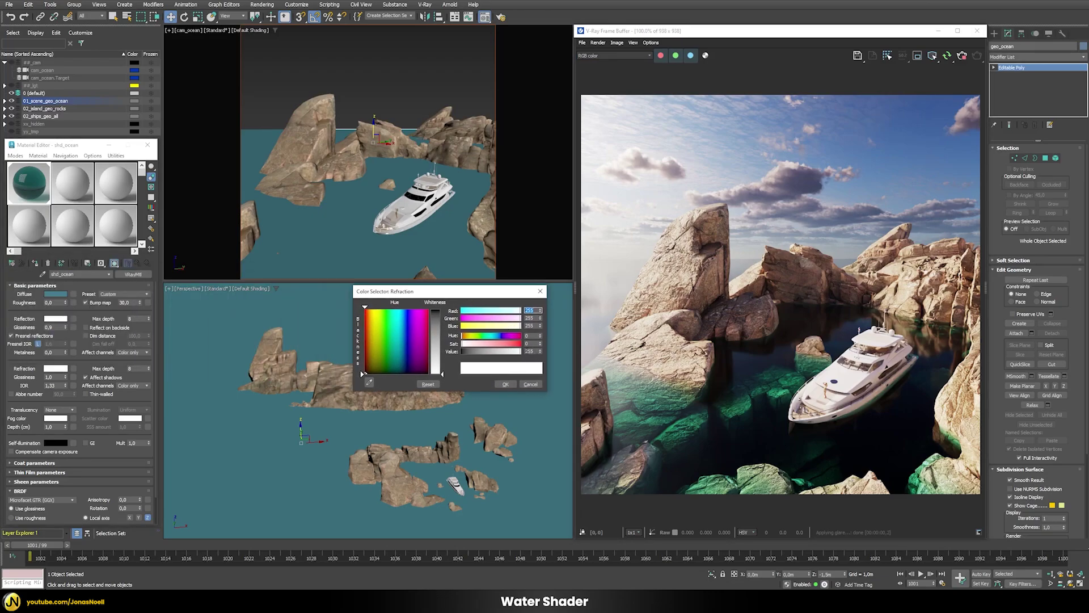
click(529, 352)
text(220)
click(505, 384)
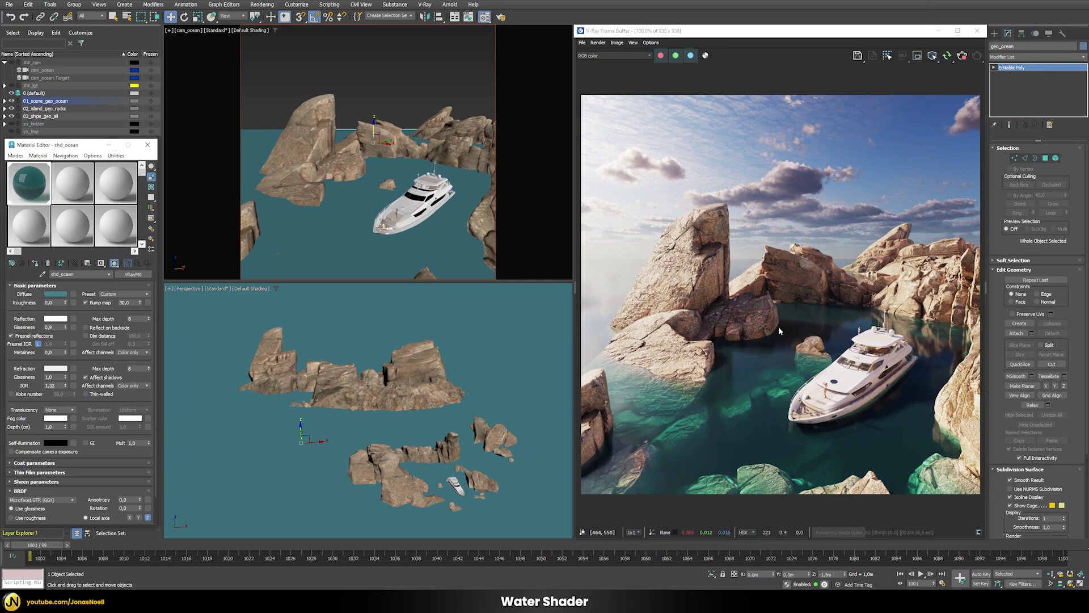
click(601, 56)
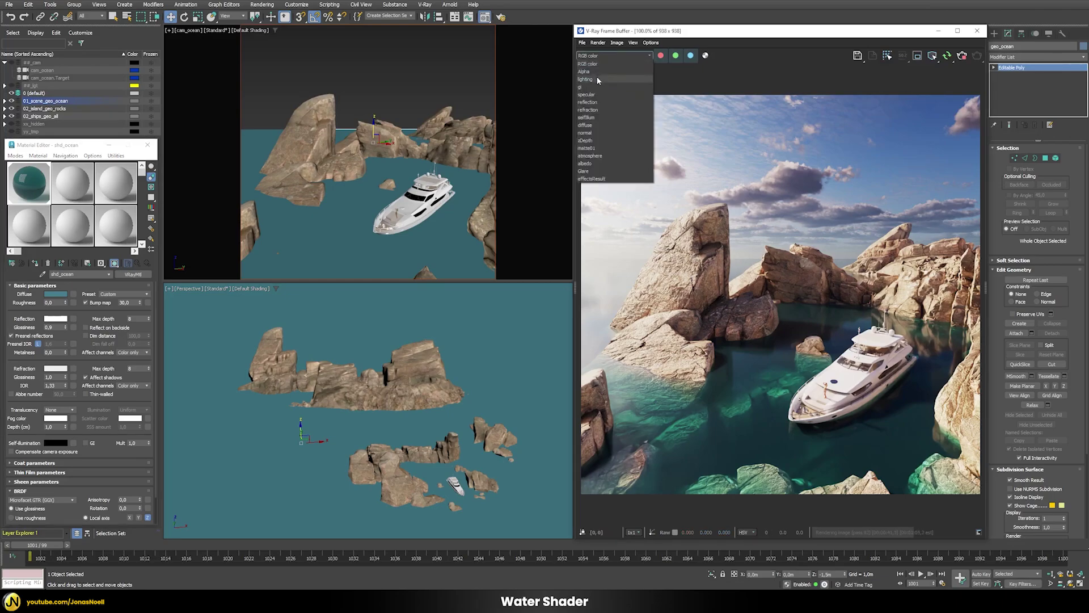
click(597, 154)
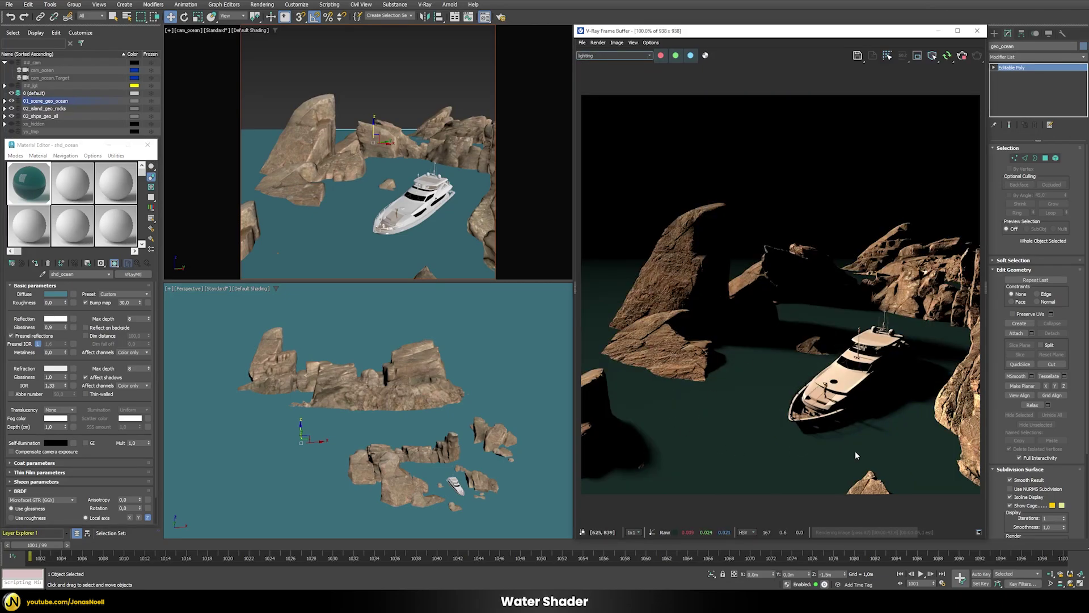
scroll(592, 56, up, 3)
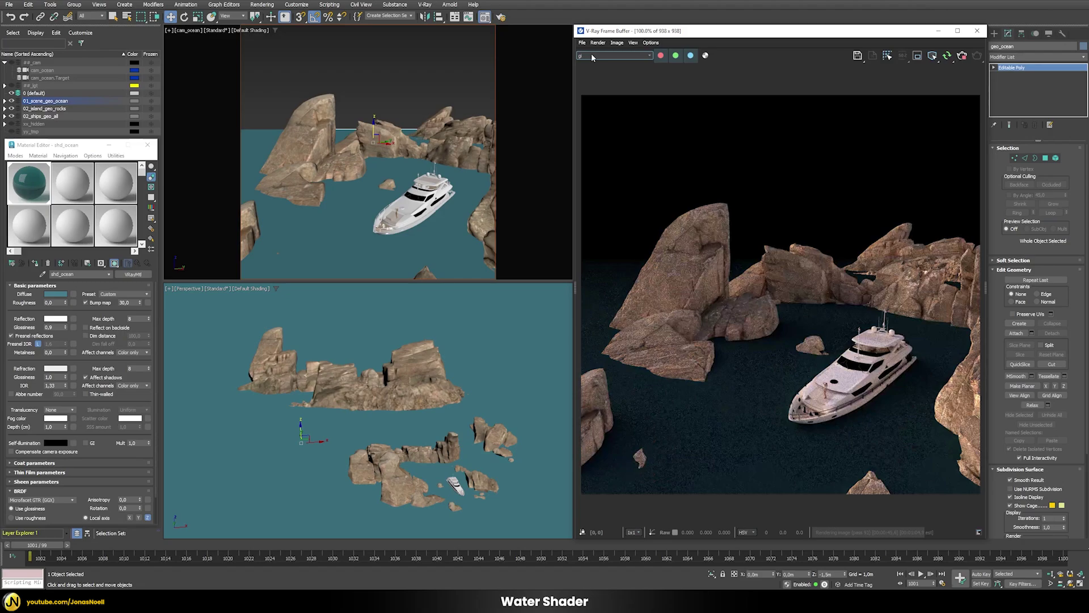
click(585, 57)
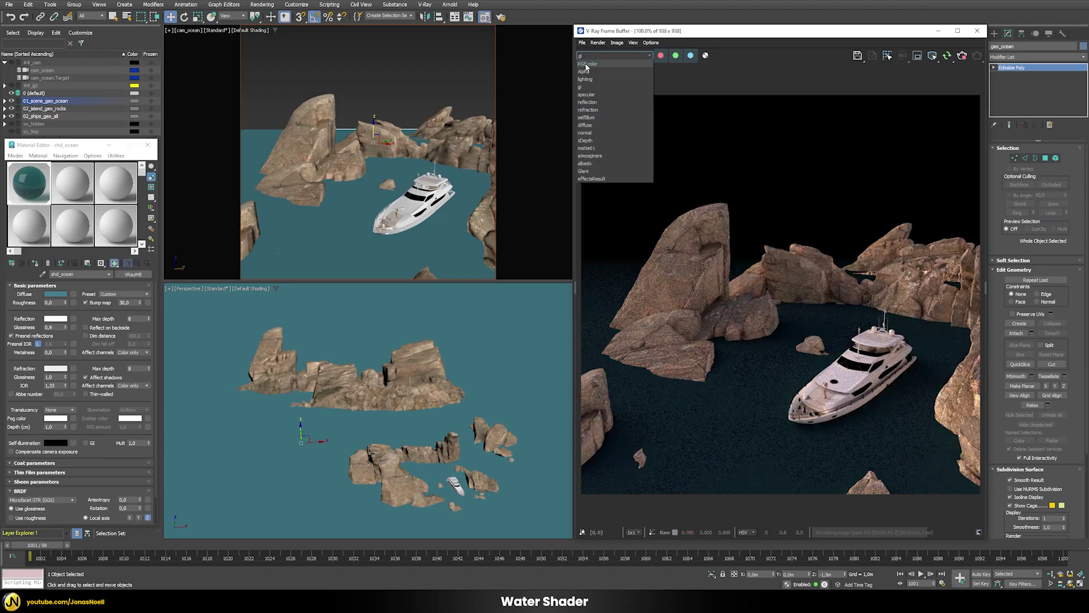
click(590, 63)
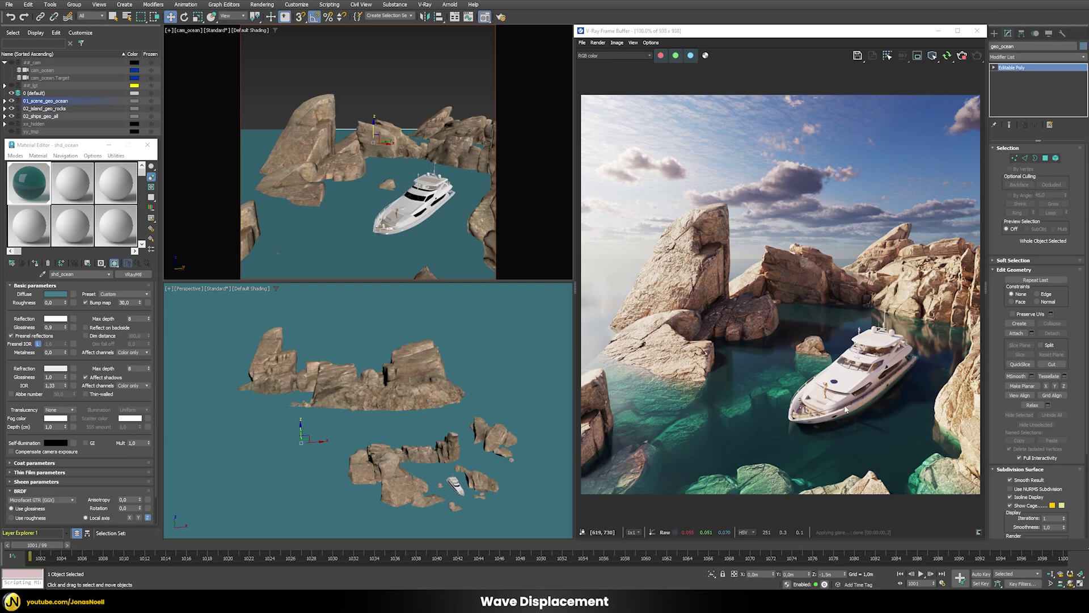
Add a VRayDisplacementMod to geo_ocean from the Modifier List
click(1002, 57)
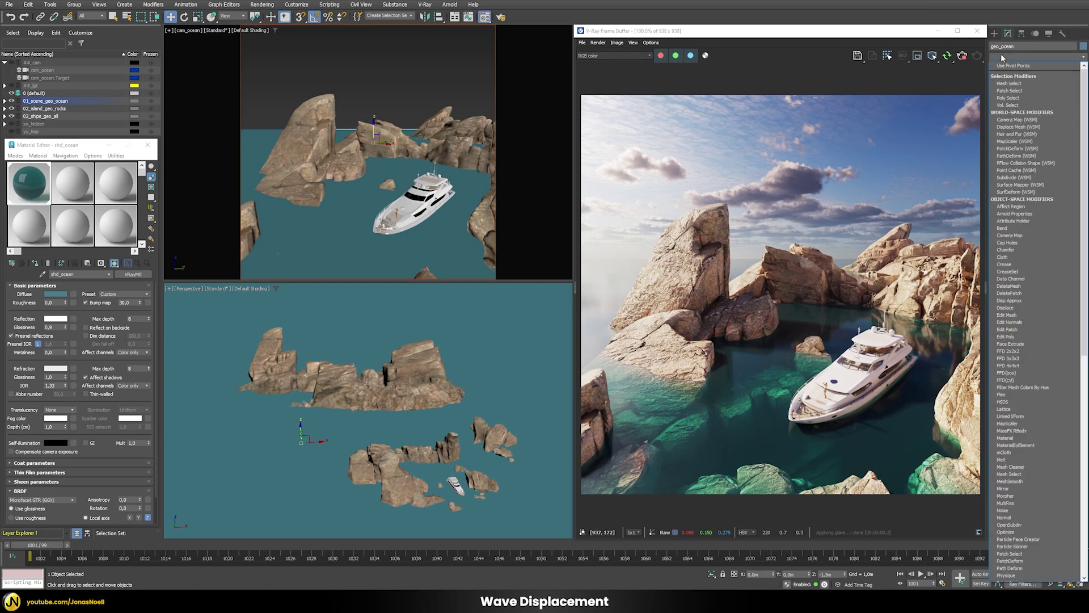
scroll(1021, 341, down, 5)
click(1036, 531)
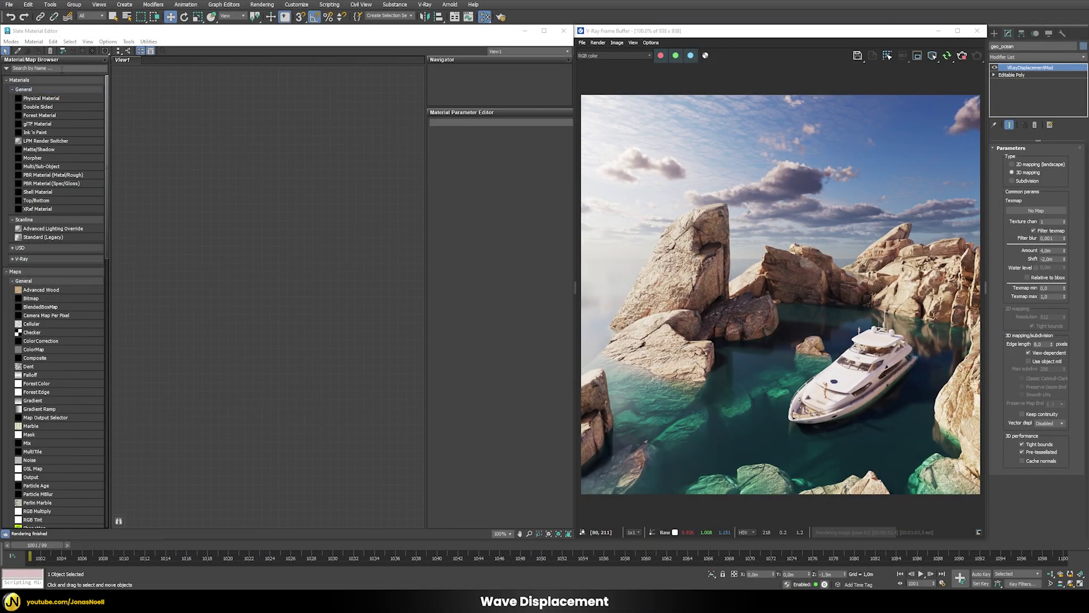
Add a Composite map and put a Noise map in its Layer 1
click(61, 69)
text(com)
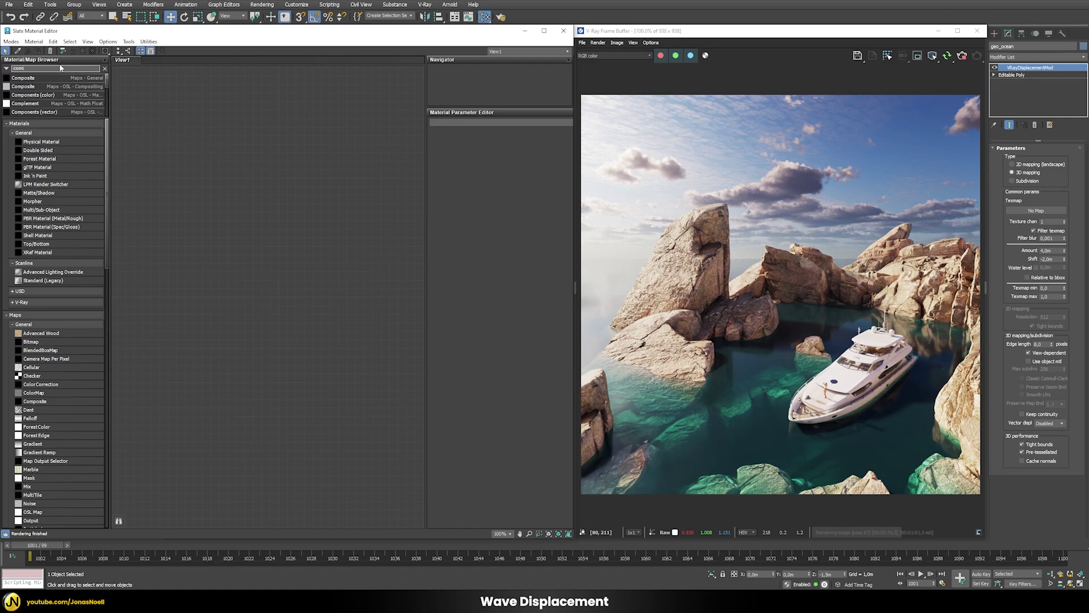
key(Return)
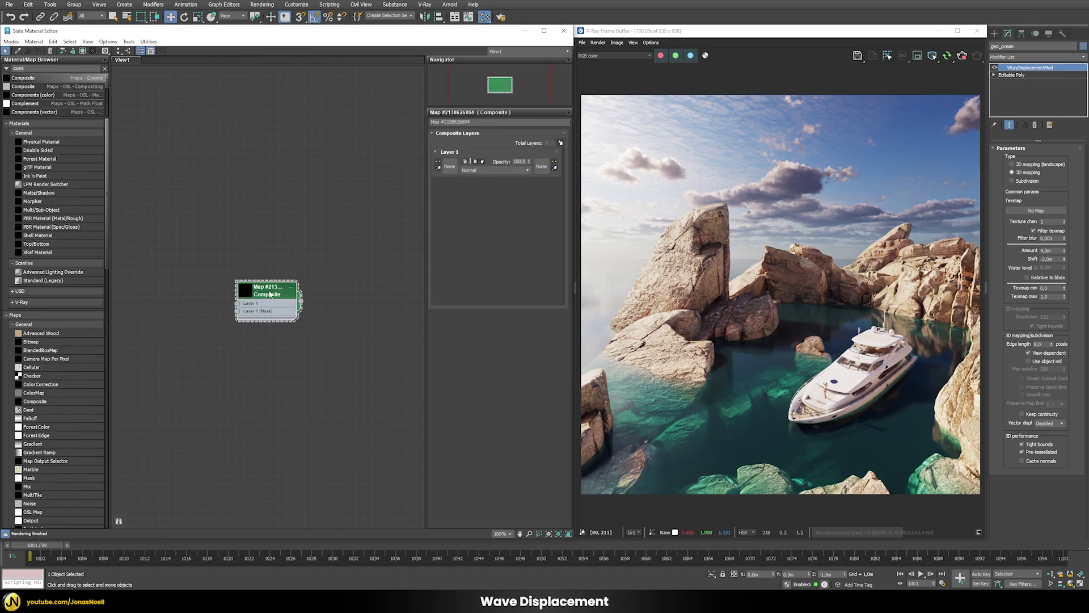
drag(271, 294, 313, 262)
click(451, 166)
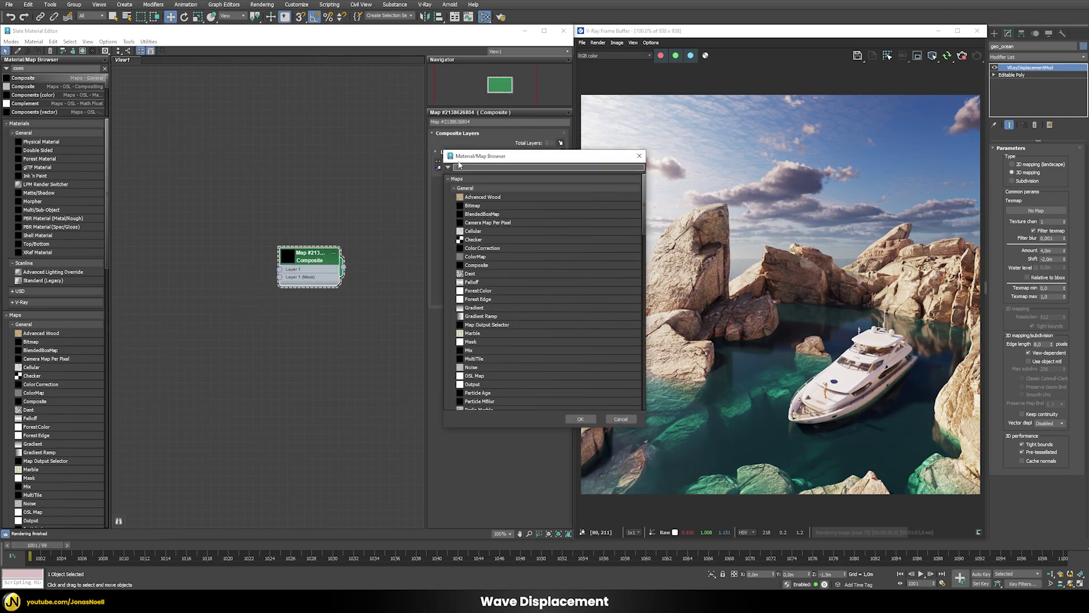
text(noise)
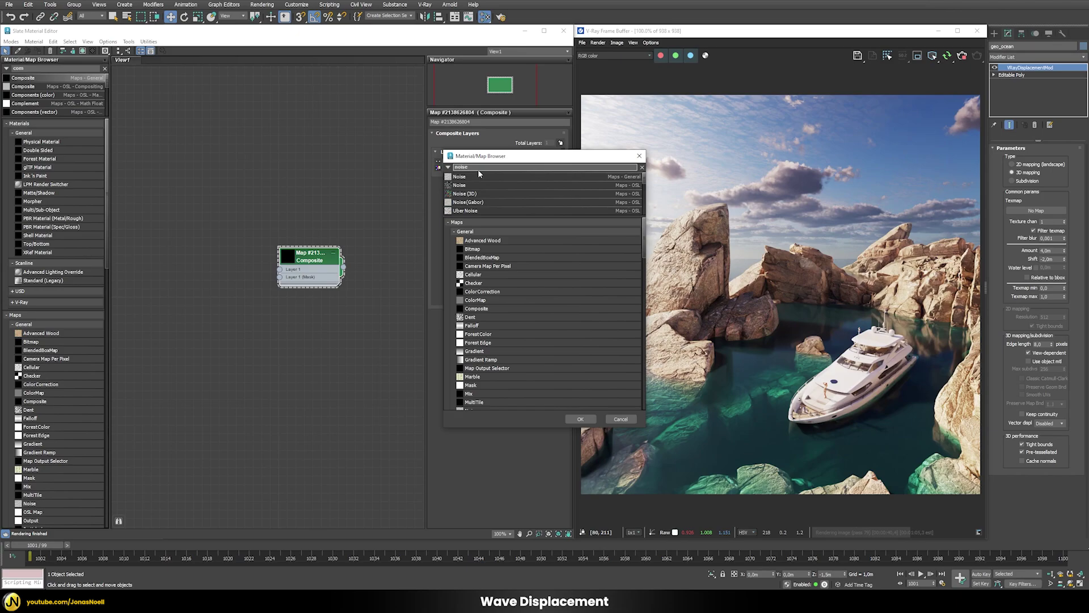
double_click(479, 176)
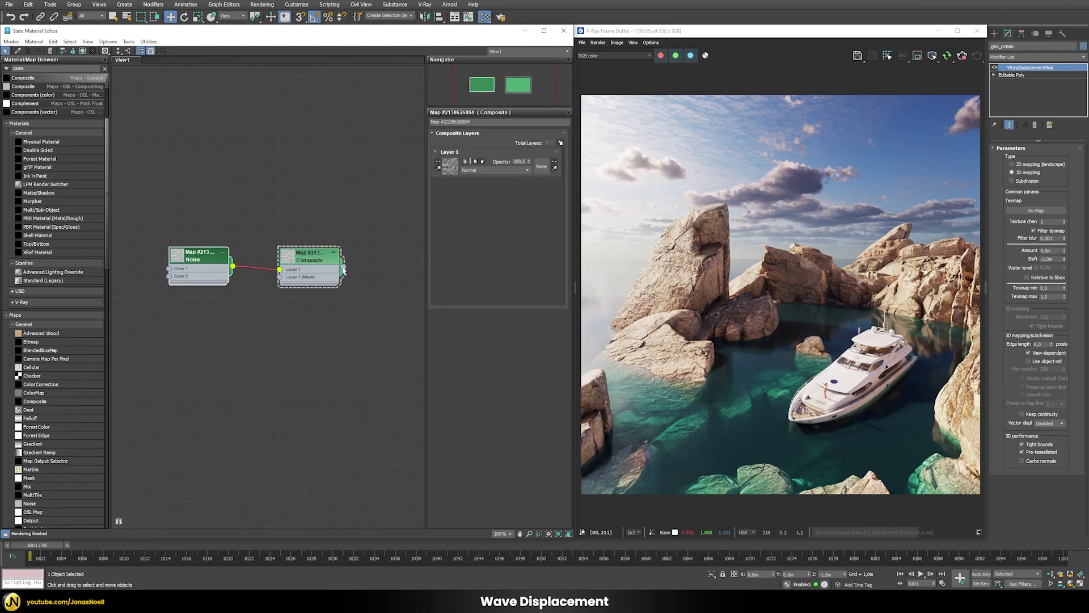
Wire the Composite map into the displacement Texmap slot as an instance
drag(344, 270, 1038, 212)
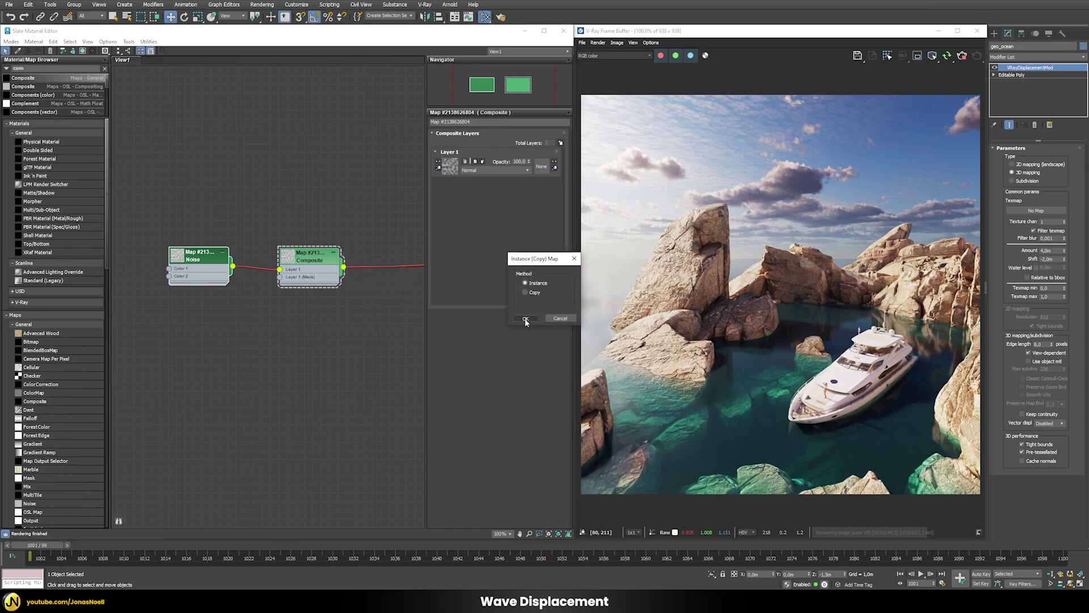
click(525, 319)
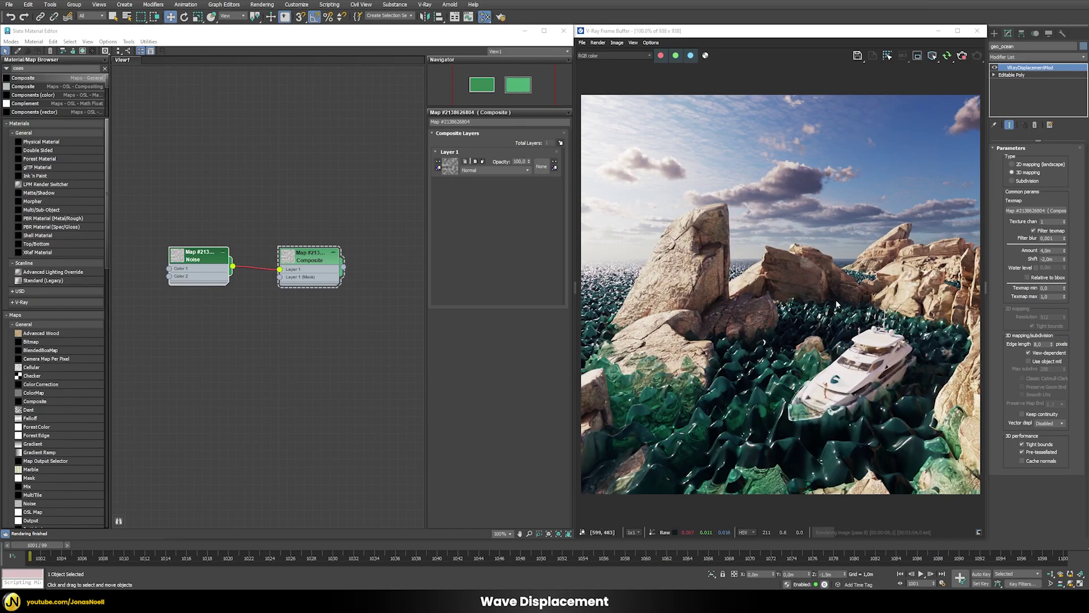
double_click(220, 264)
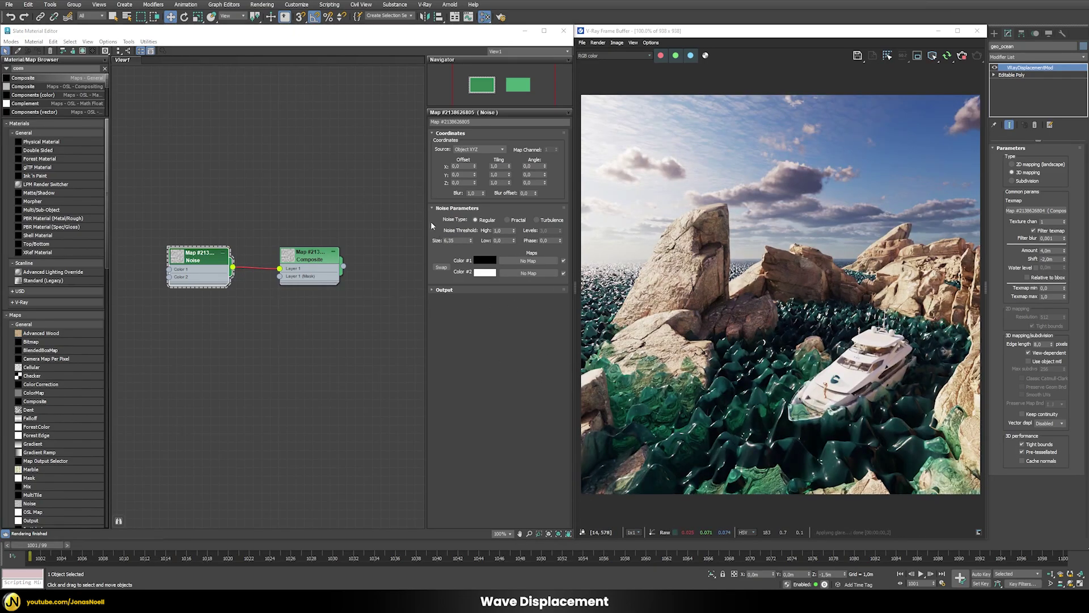
double_click(459, 241)
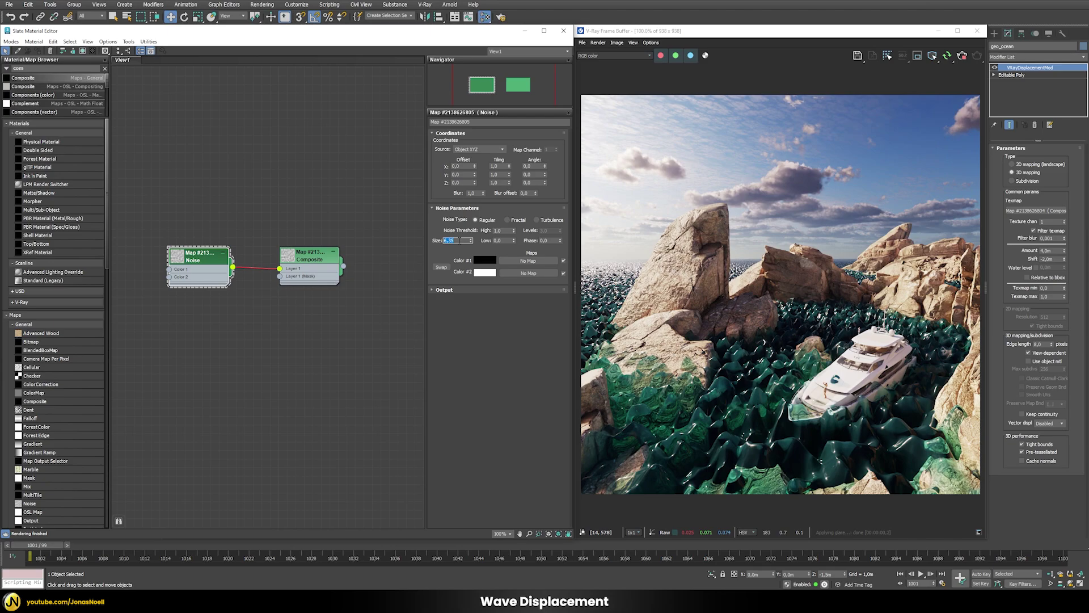
Set the Noise map's Size to 75 and Noise Type to Fractal
text(75)
key(Return)
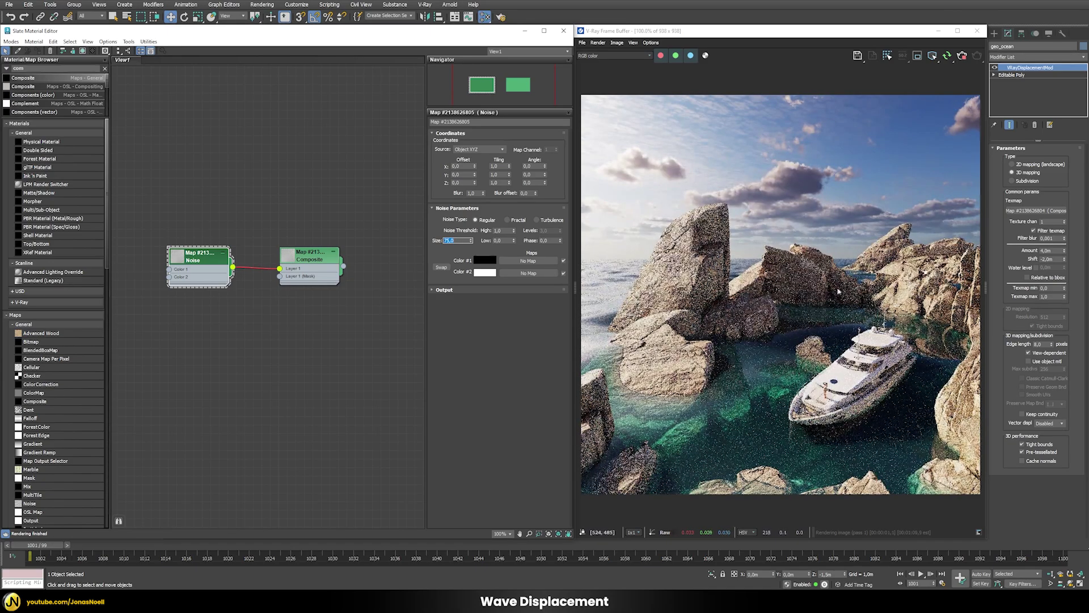
click(508, 220)
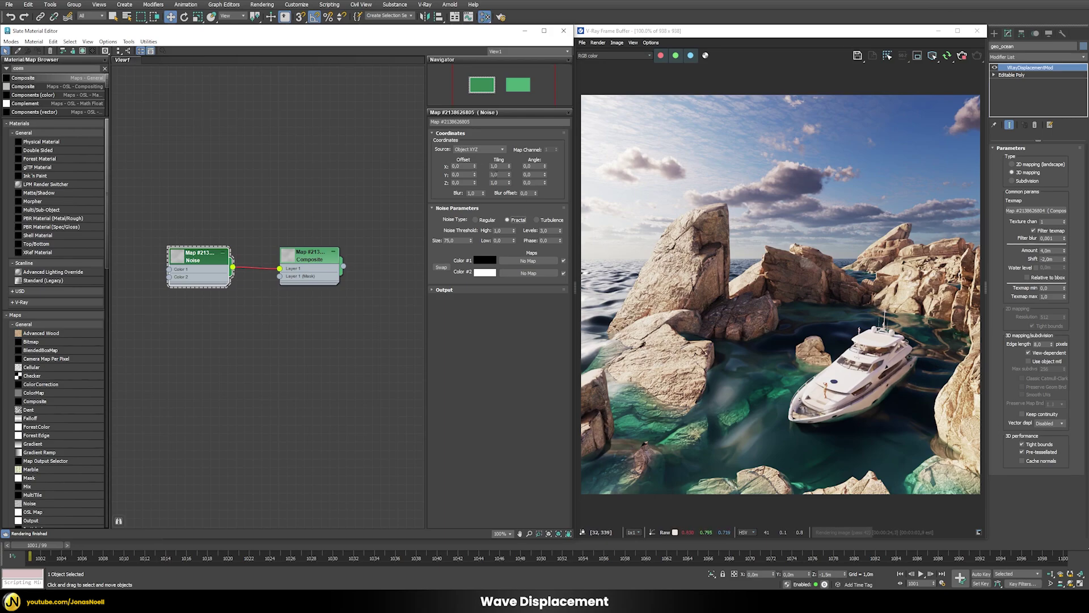
Set the Noise Tiling Y to 0,3 and add a second layer to the Composite
double_click(498, 174)
text(0,3)
key(Return)
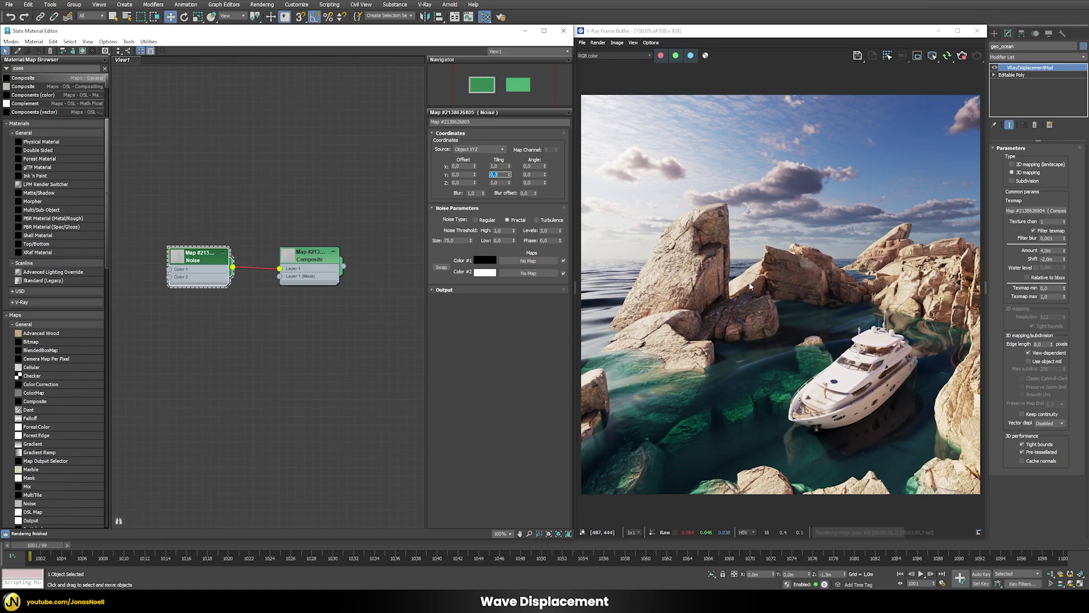
double_click(310, 260)
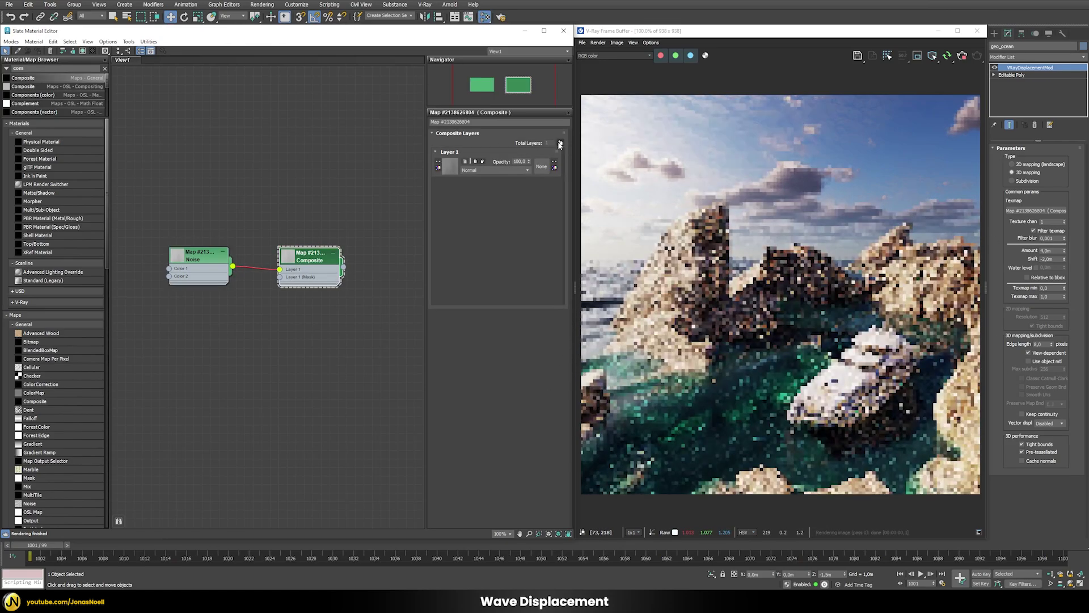
click(560, 145)
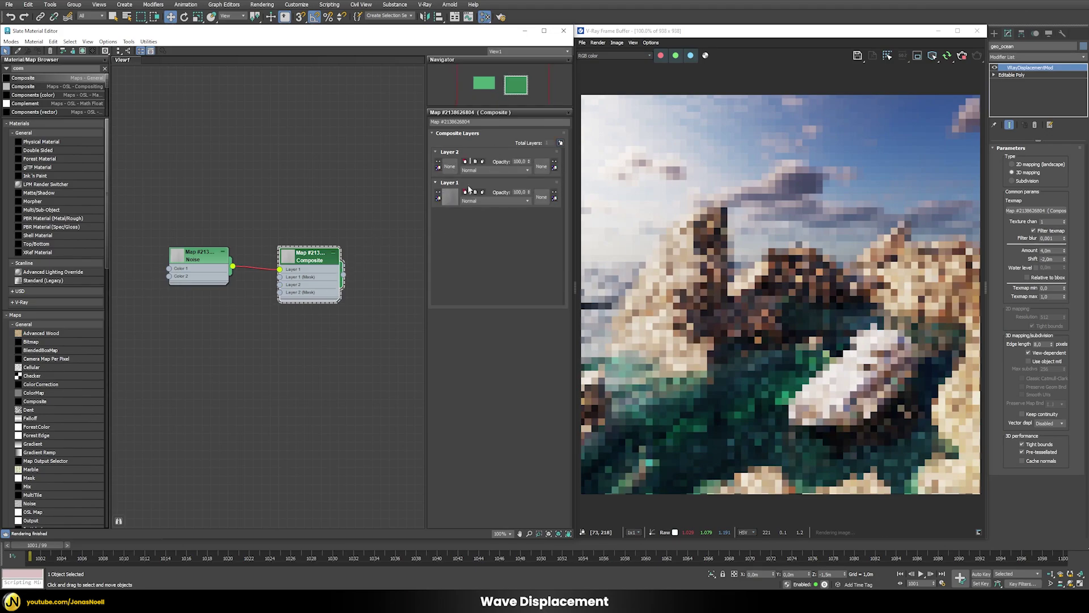
Add a new Noise map into the Composite's Layer 2
click(450, 166)
text(nois)
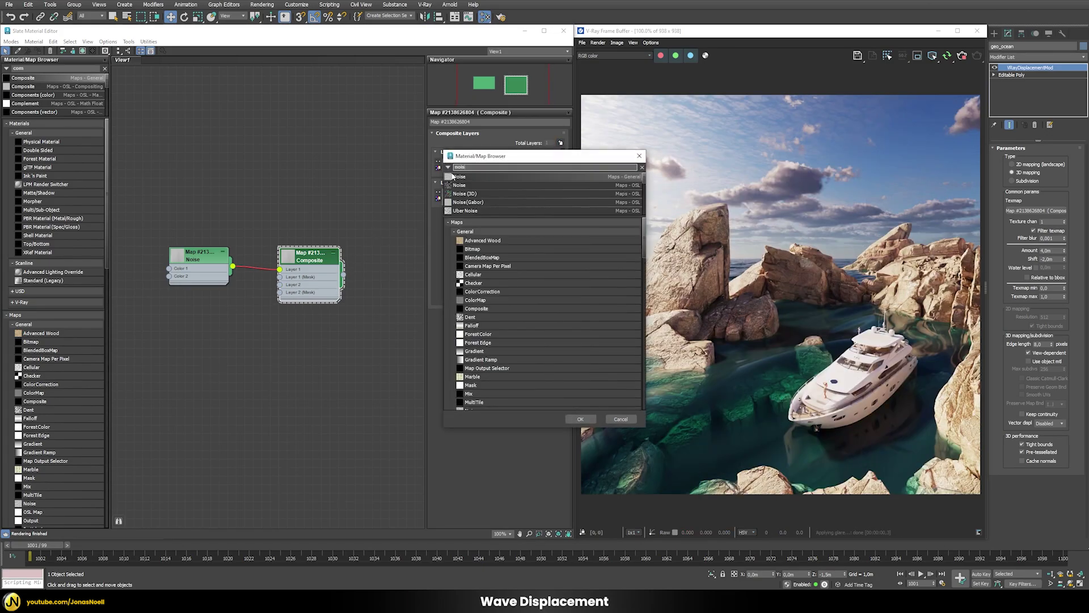
key(Return)
drag(224, 264, 224, 308)
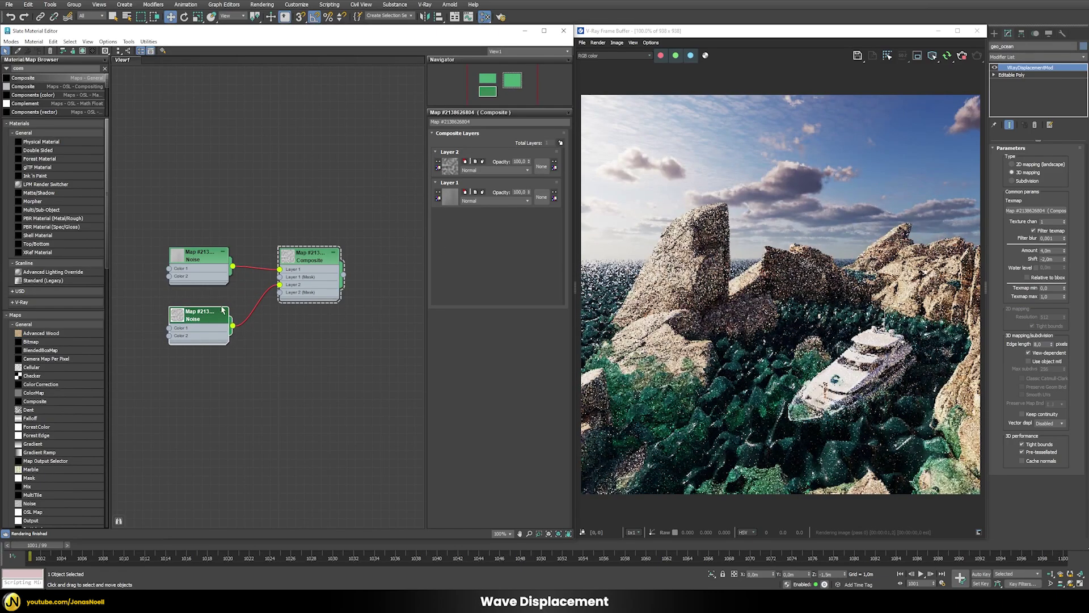
Give the second Noise Size 10, Fractal type and 10 levels
double_click(222, 311)
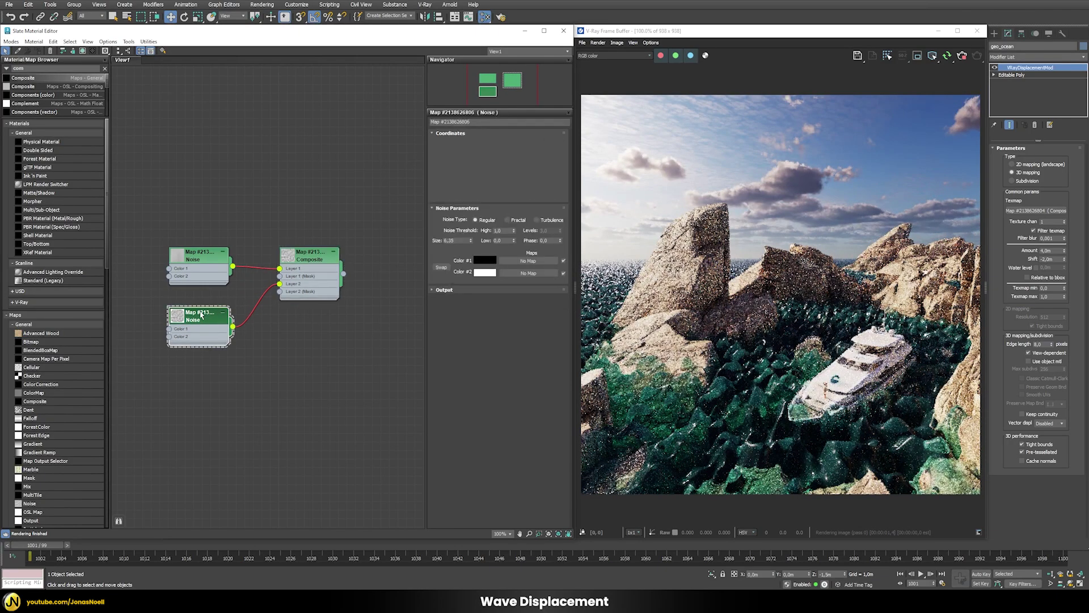
double_click(451, 240)
text(1)
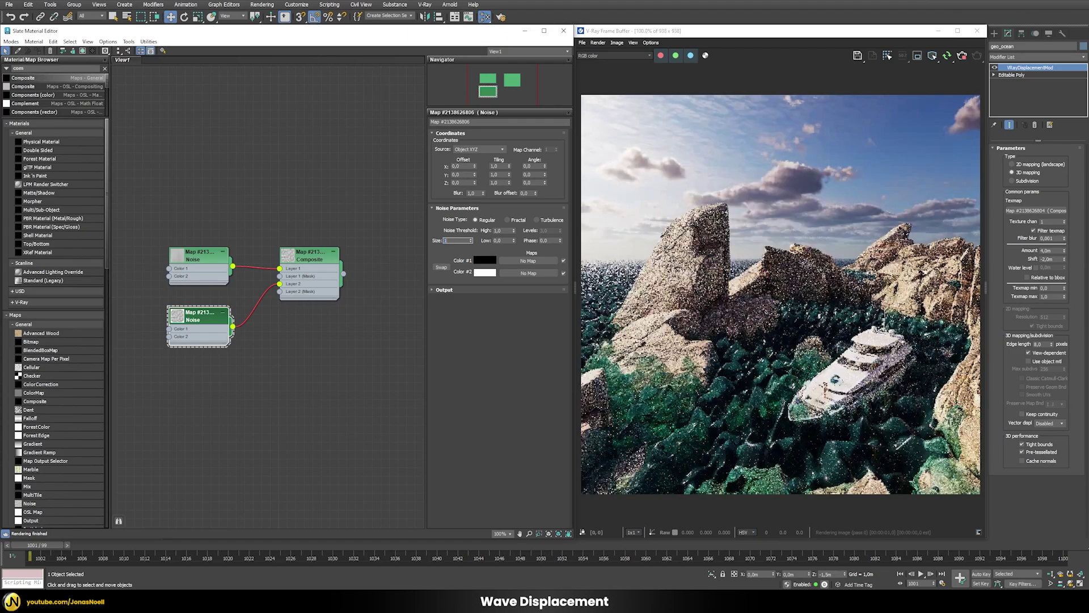
text(0)
key(Return)
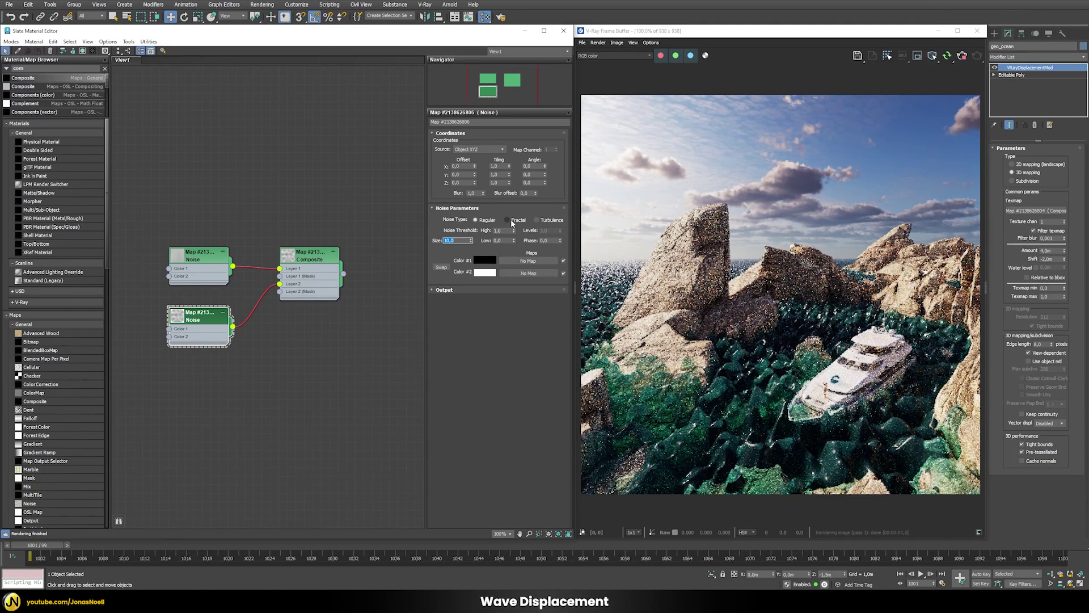
click(509, 220)
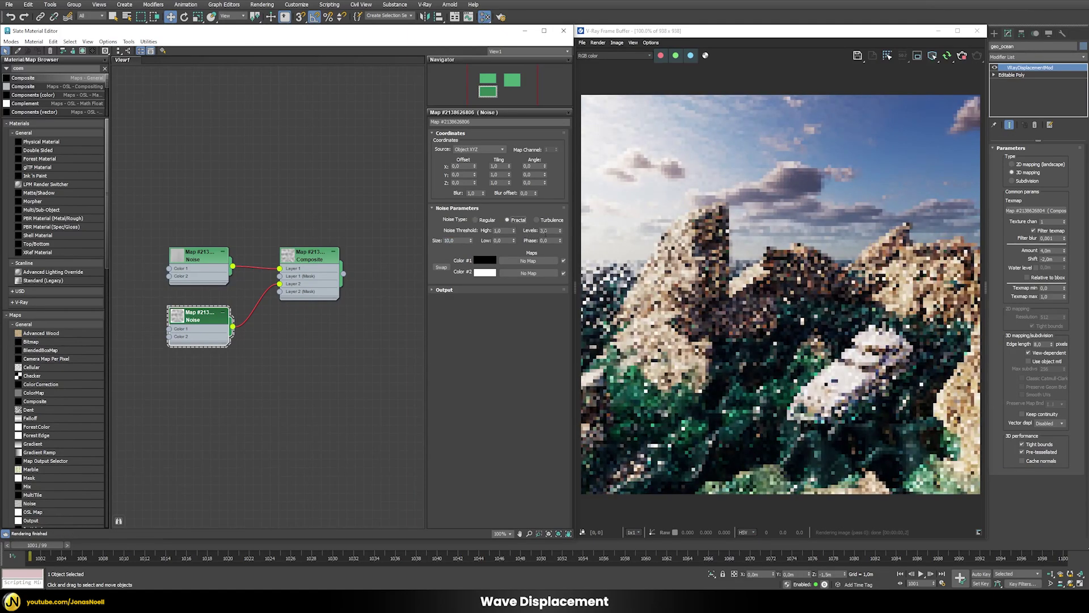
double_click(543, 230)
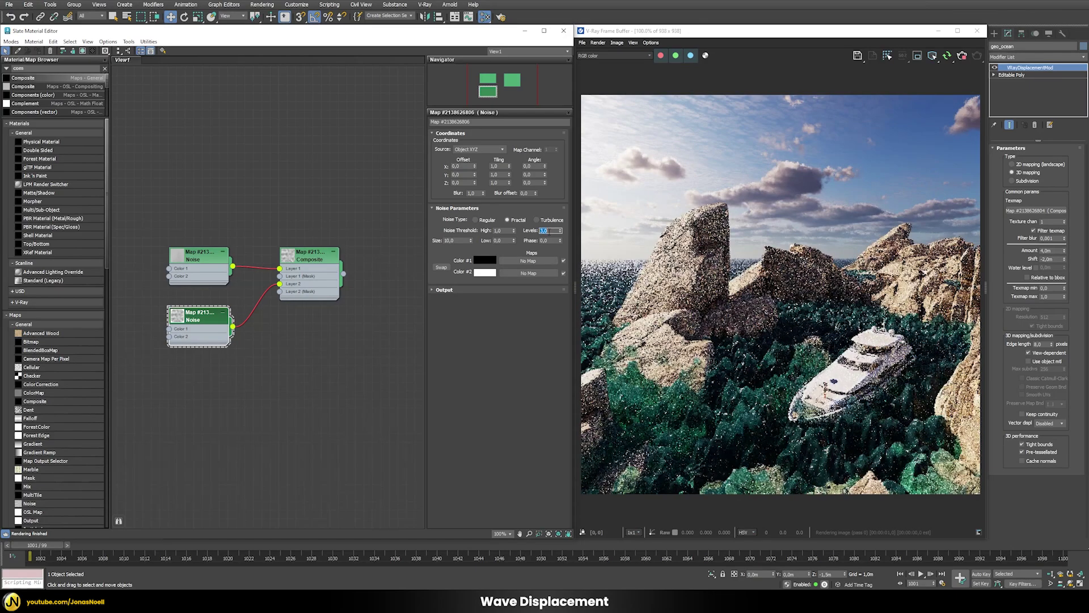
text(10)
key(Return)
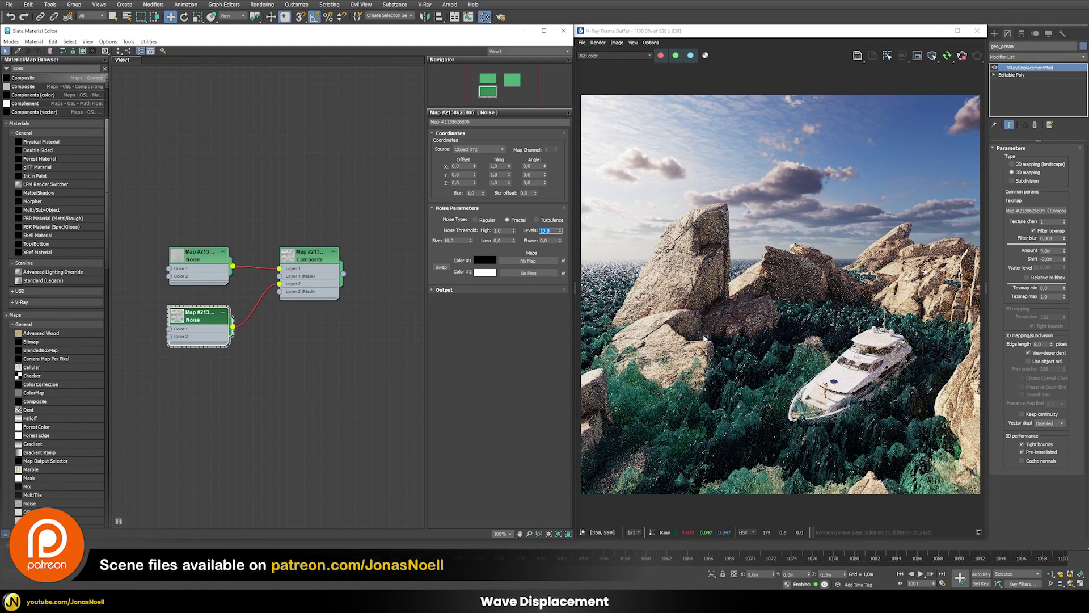
Set Composite Layer 2 to Overlay blending at 10 opacity
double_click(314, 259)
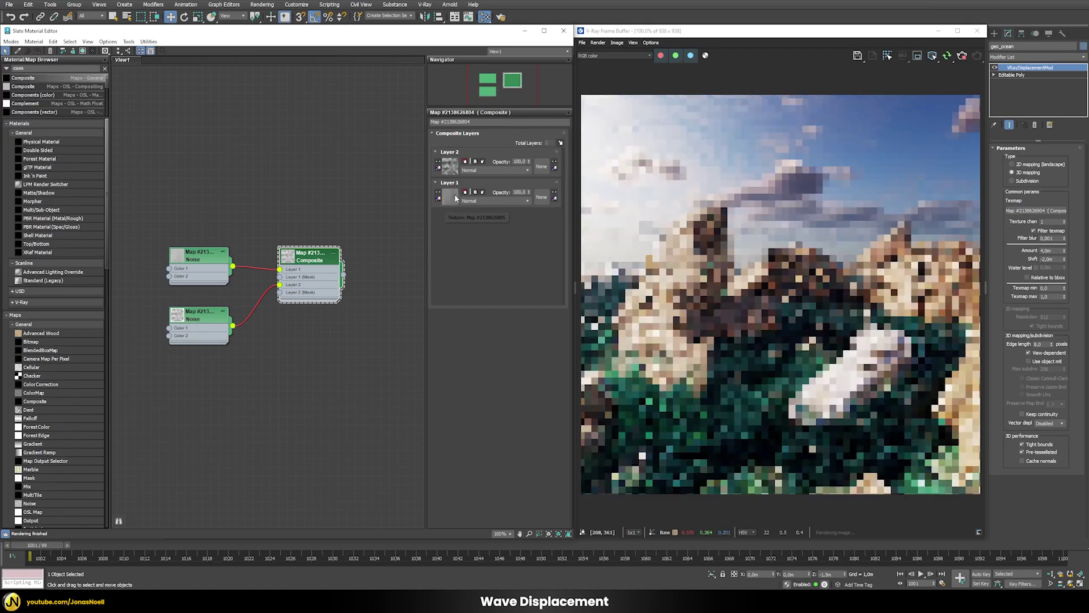
click(480, 170)
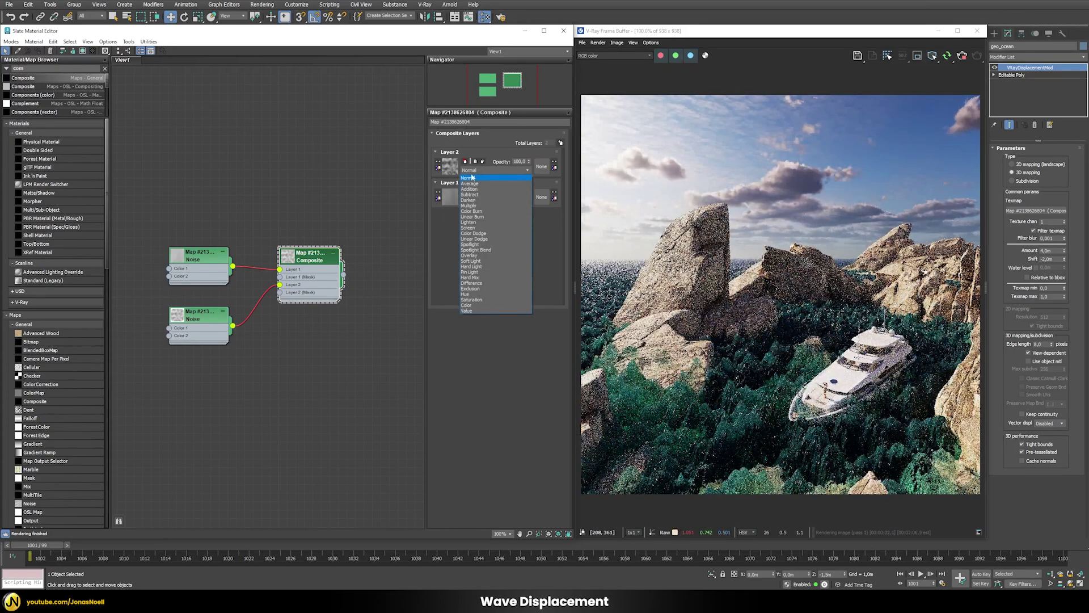
click(484, 255)
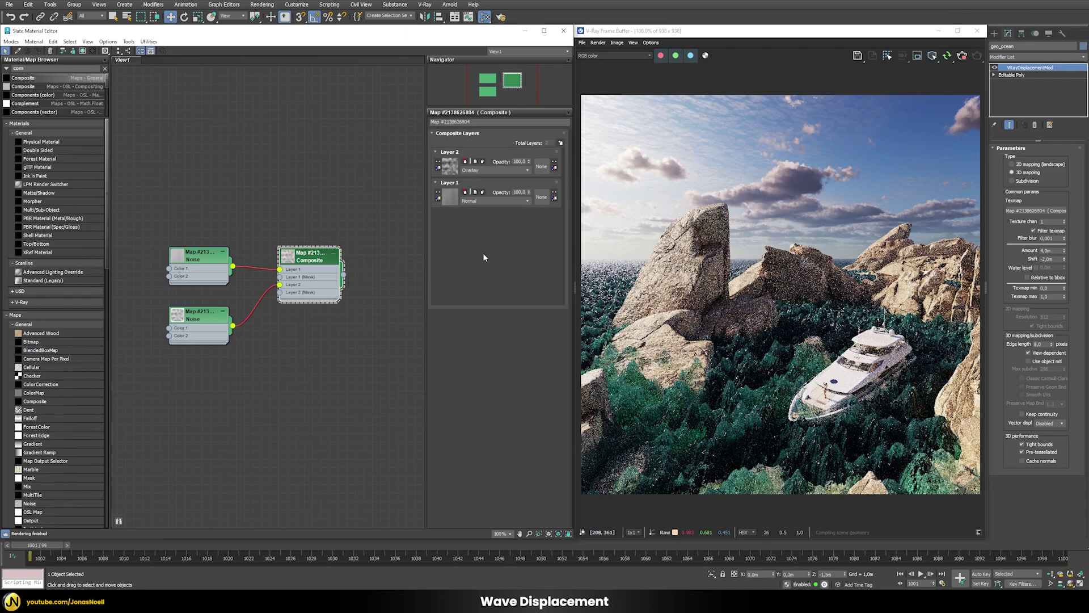
text(10)
key(Return)
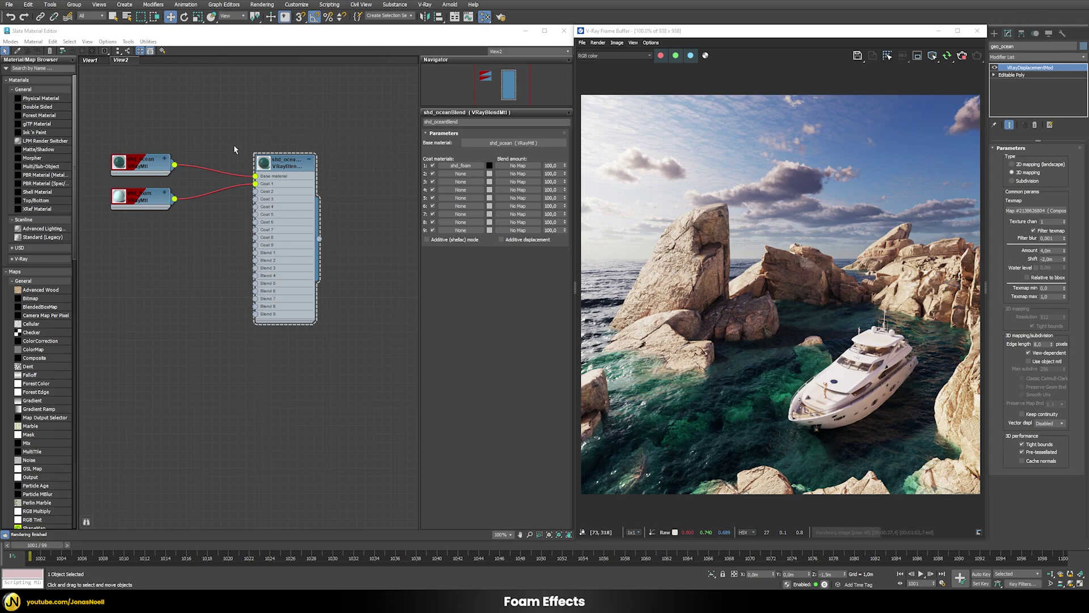
Check the shd_ocean and shd_foam nodes, then show the shd_oceanBlend VRayBlendMtl parameters
double_click(142, 166)
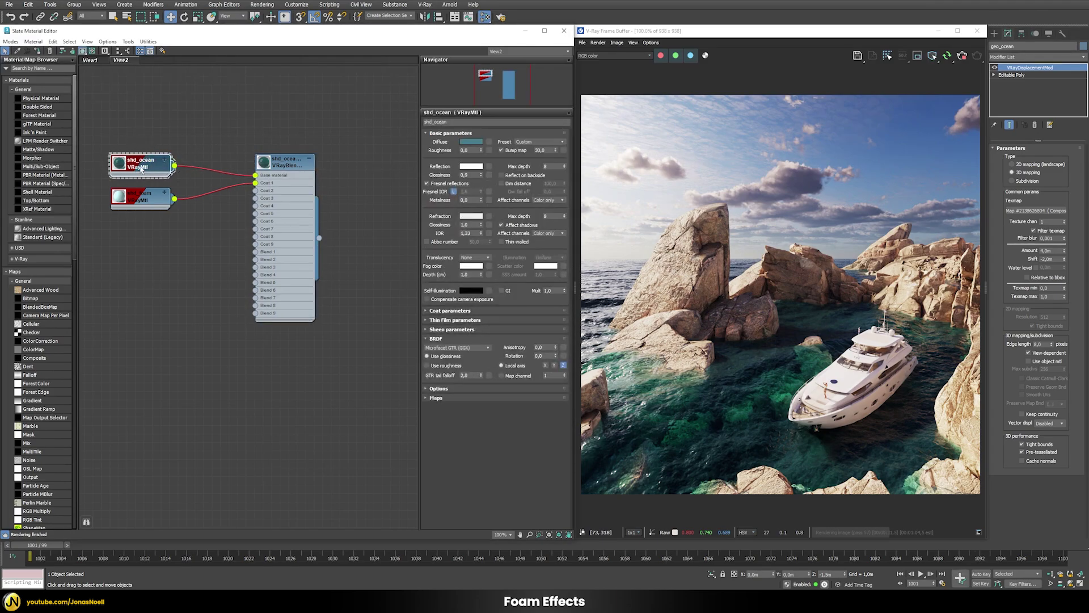
double_click(140, 207)
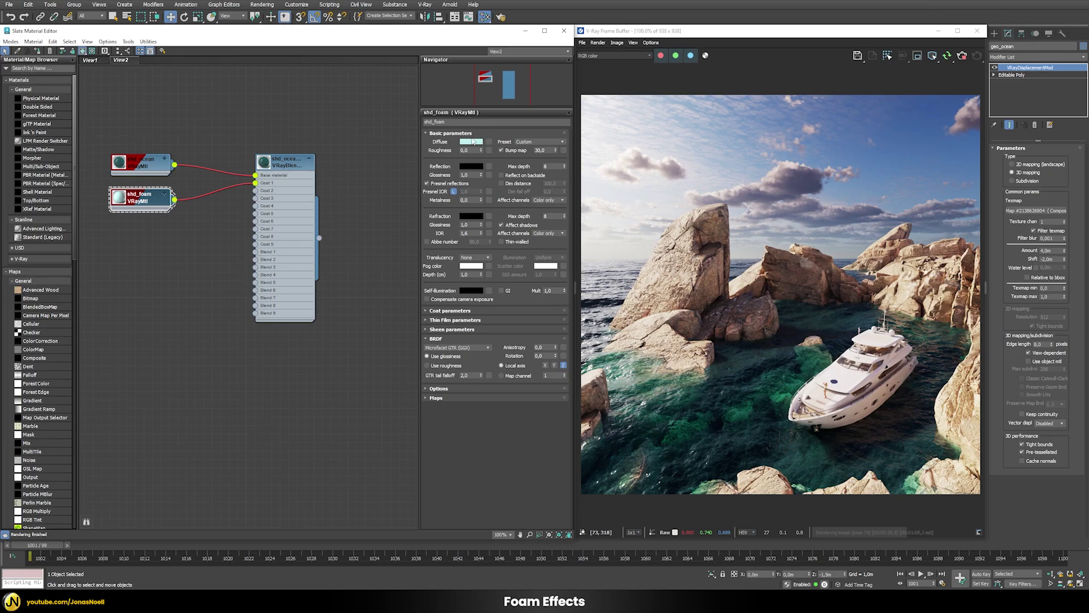
double_click(277, 165)
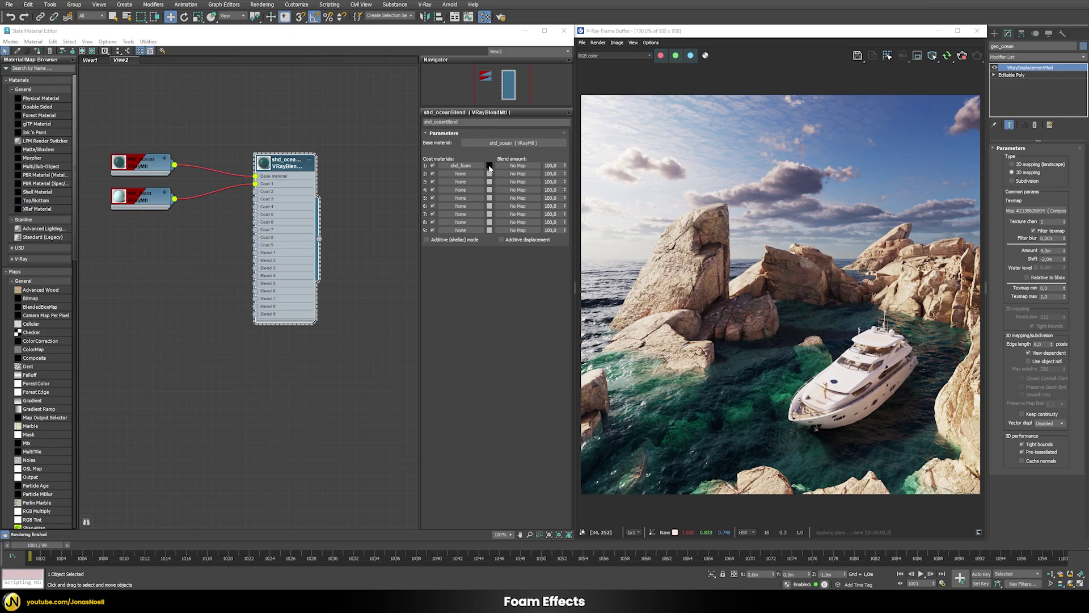
click(489, 165)
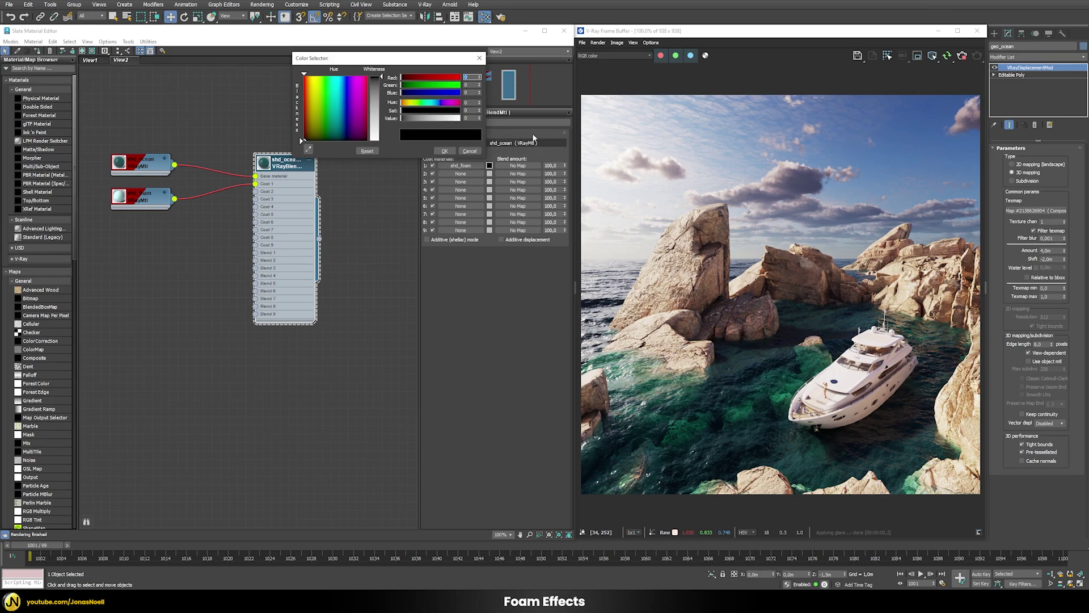
drag(446, 120, 461, 121)
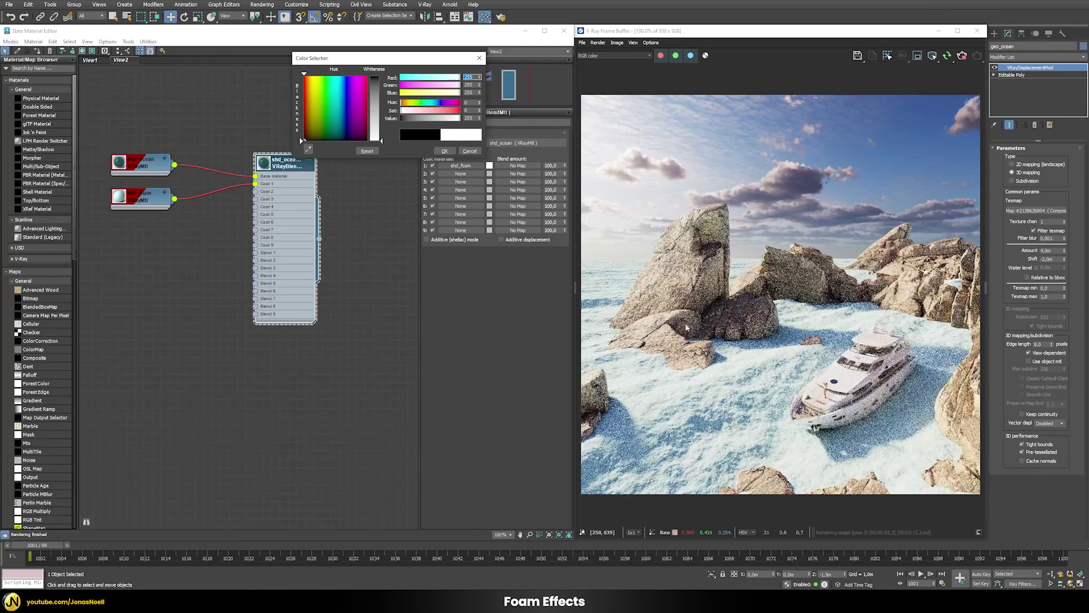
click(431, 118)
click(413, 117)
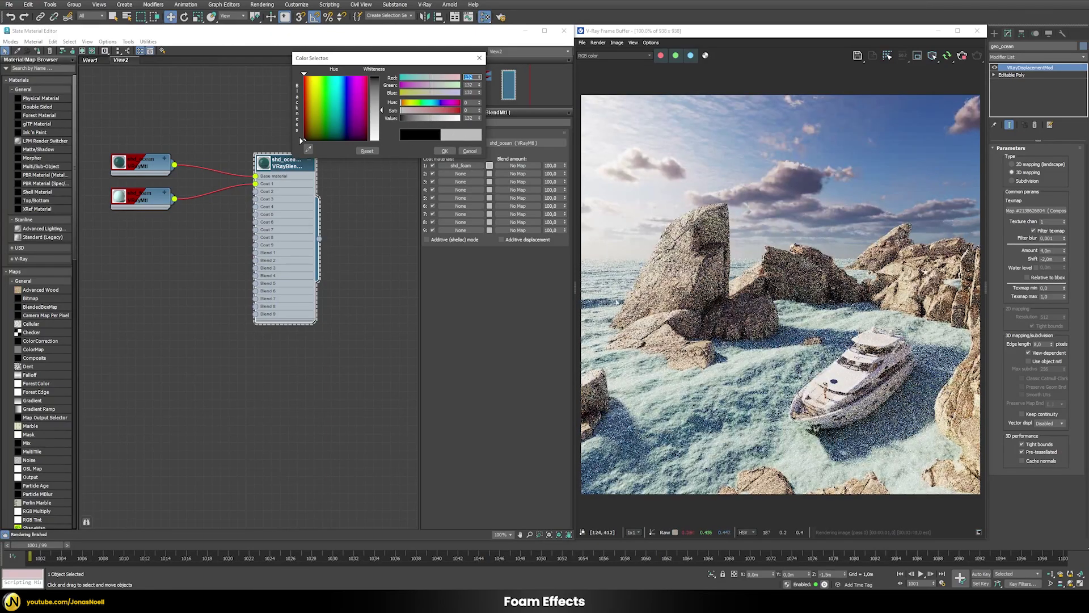
click(402, 118)
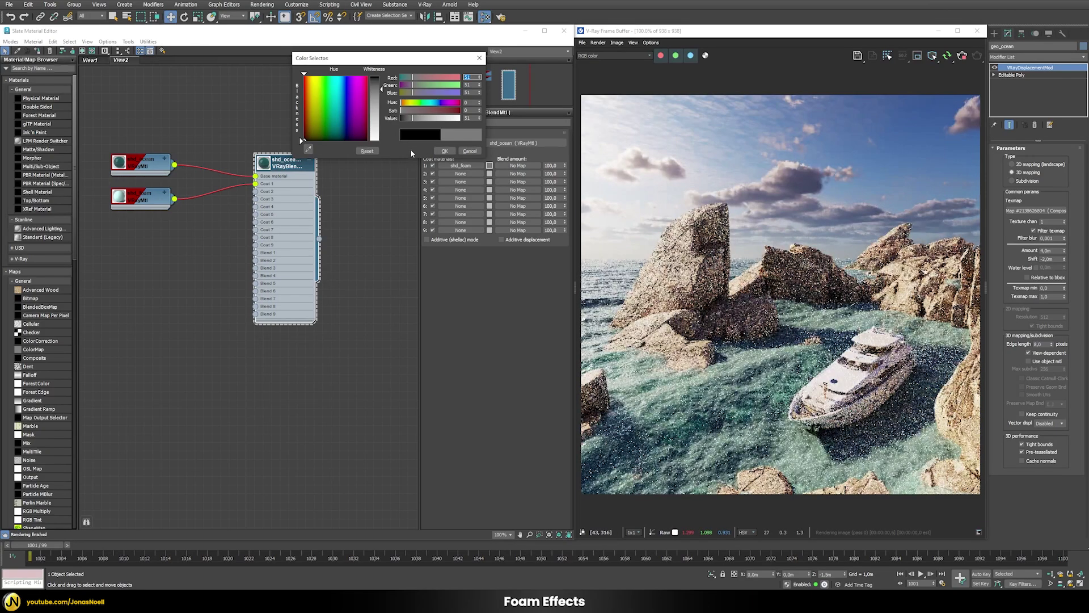
click(468, 151)
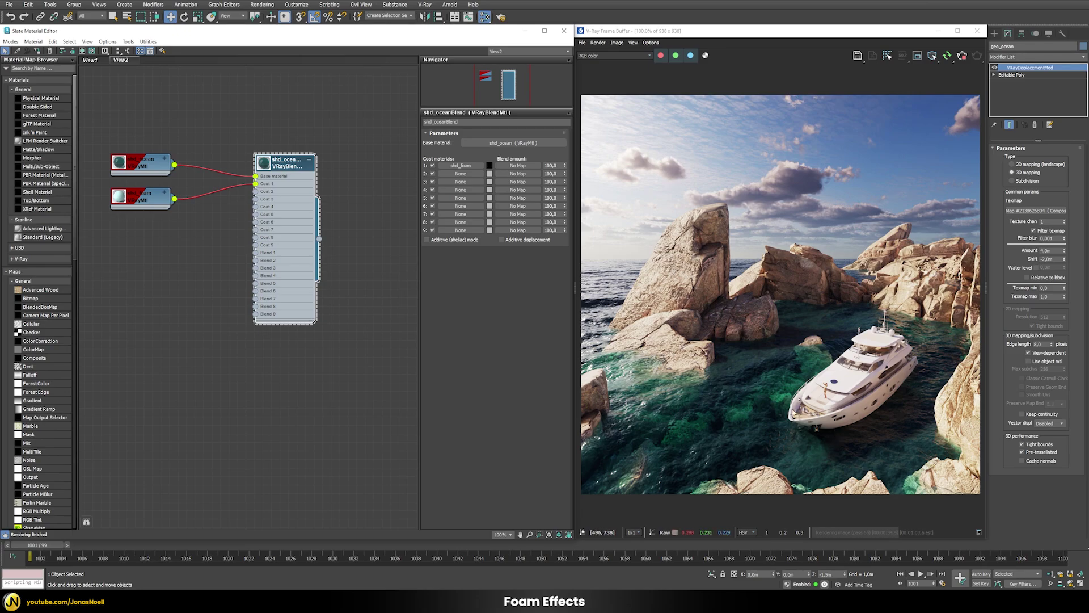
Add a VRayDirt map as Coat 1's blend amount and swap its occluded and unoccluded colours
click(528, 167)
text(vrayd)
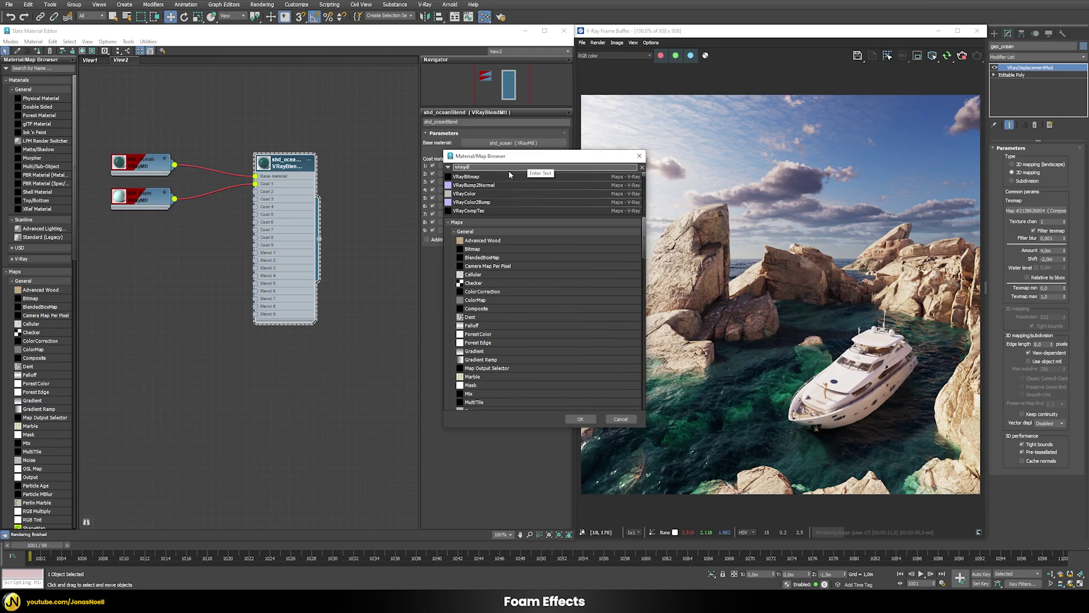
double_click(465, 177)
drag(165, 230, 158, 347)
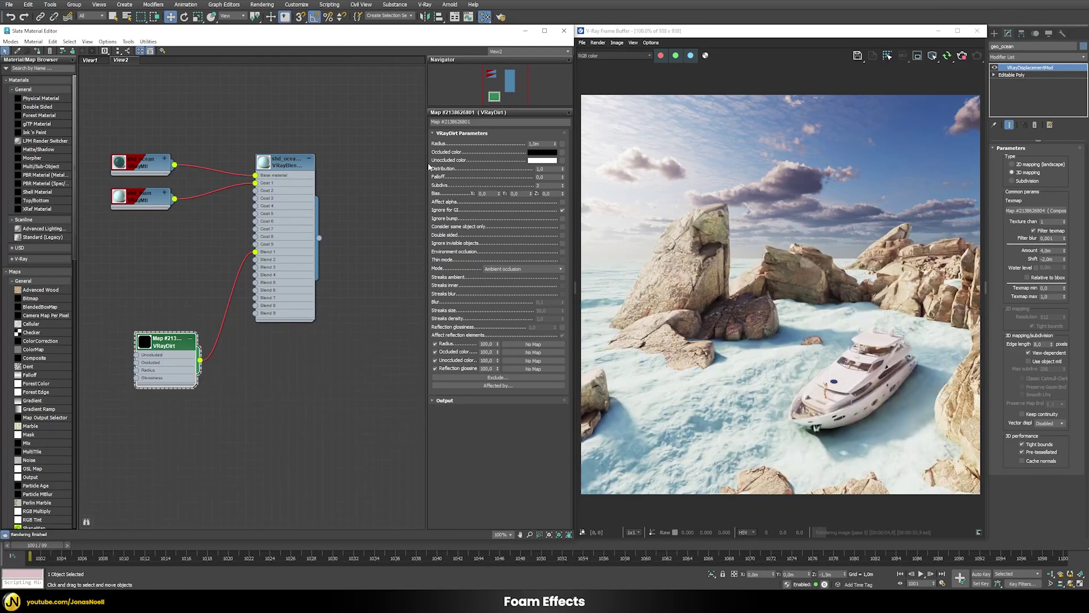
drag(545, 161, 542, 152)
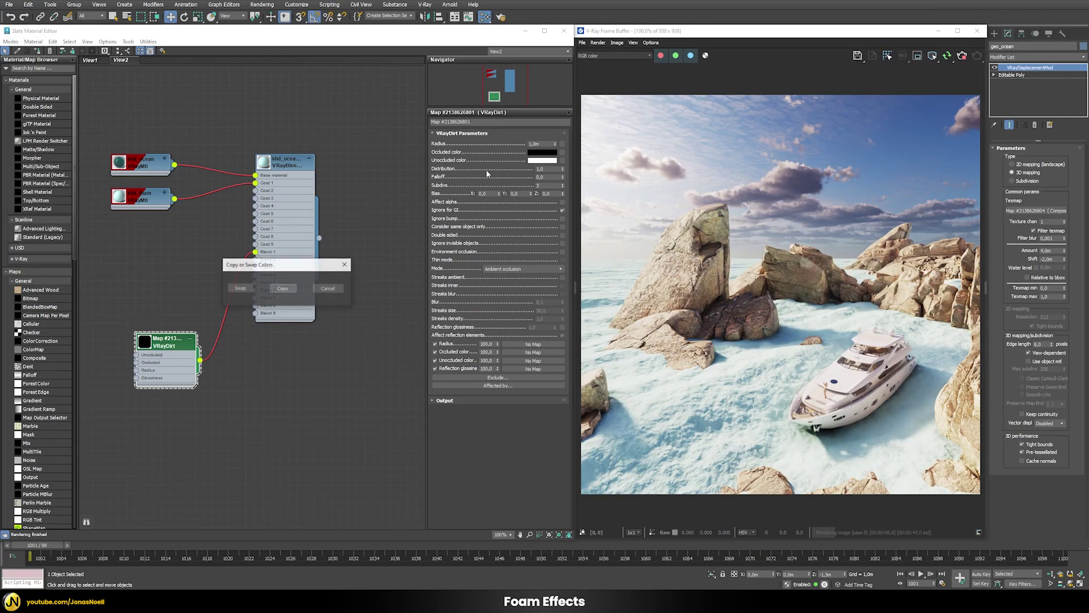
click(244, 288)
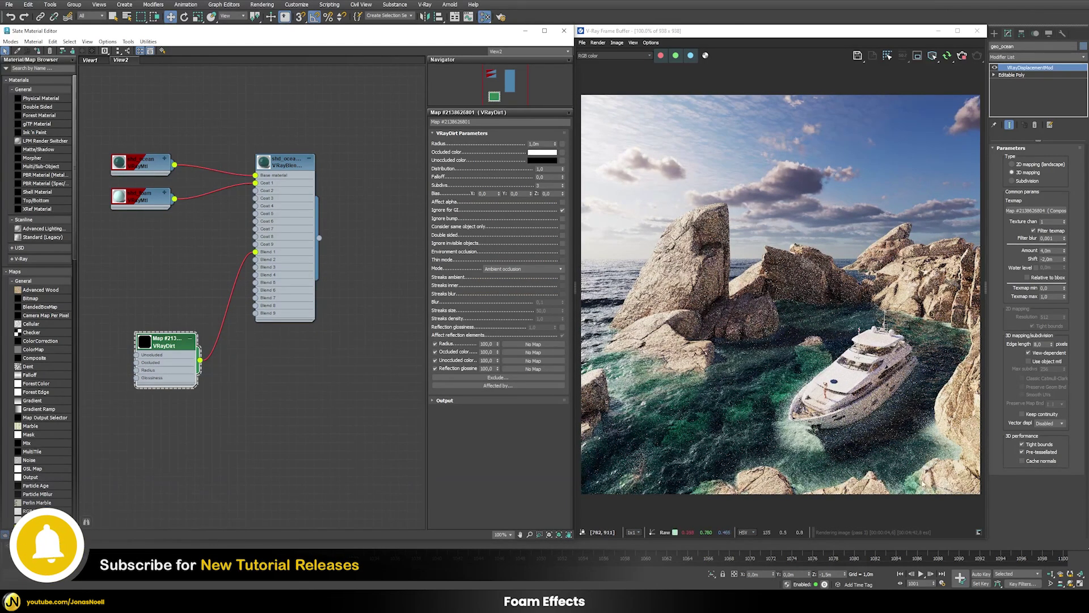
Show the VFB diffuse channel and set VRayDirt to Ambient + inner occlusion with falloff 1,0
click(591, 56)
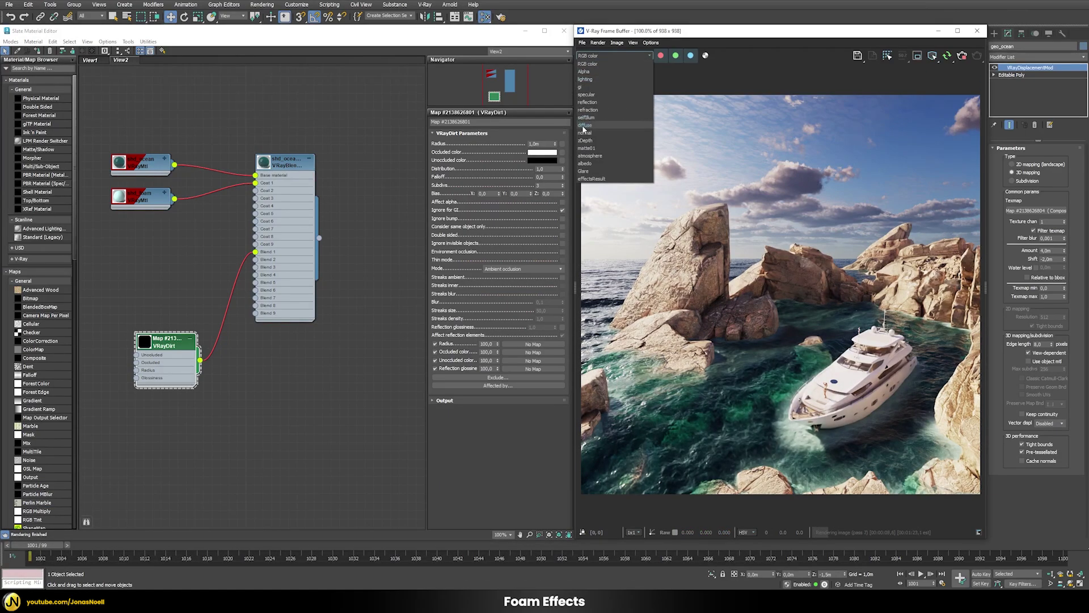
click(584, 126)
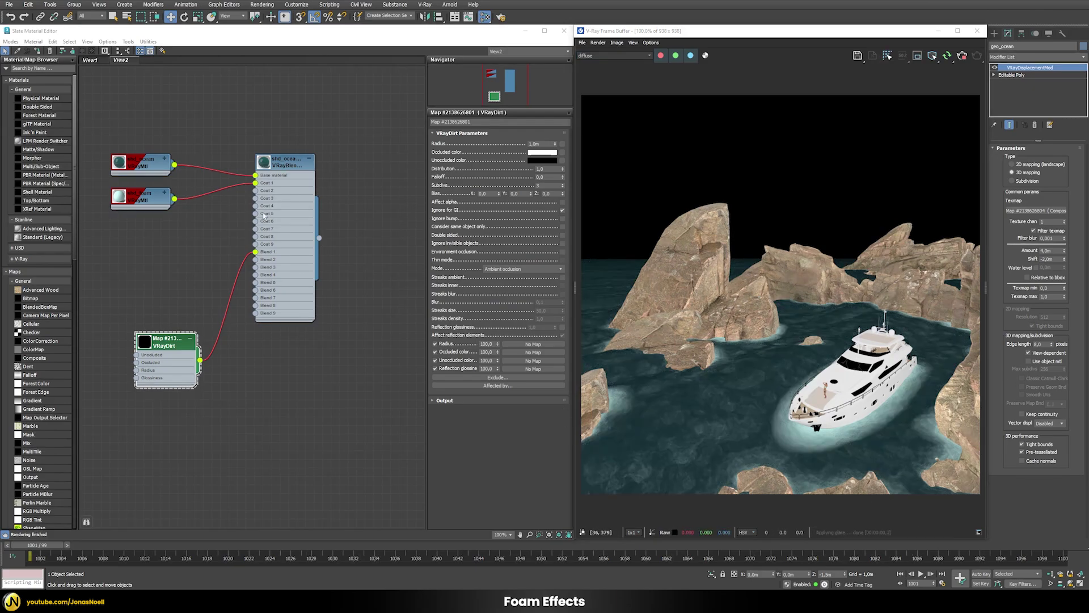
click(497, 270)
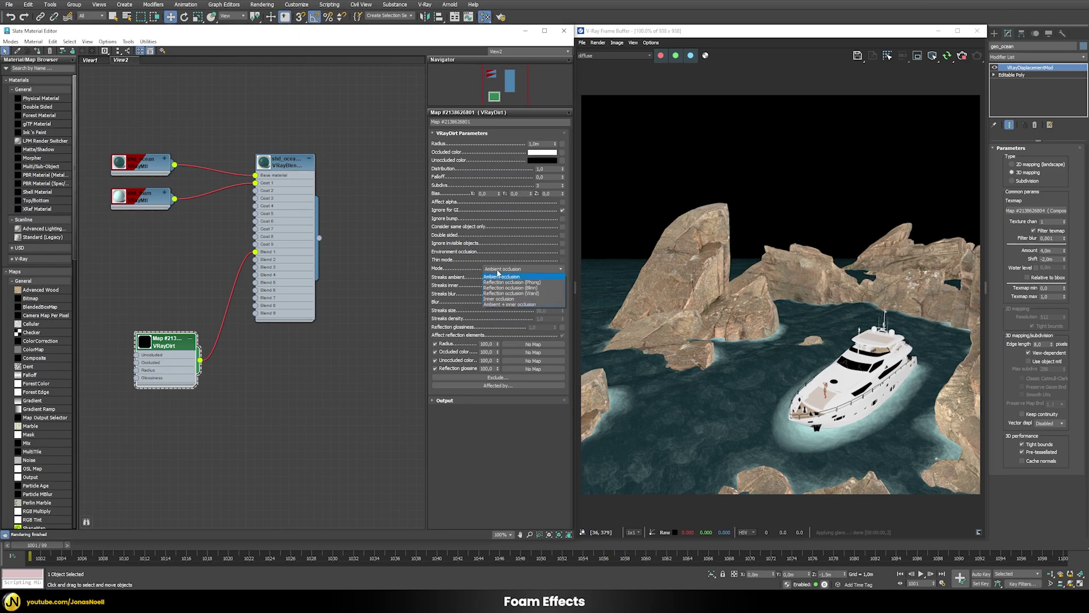
click(509, 304)
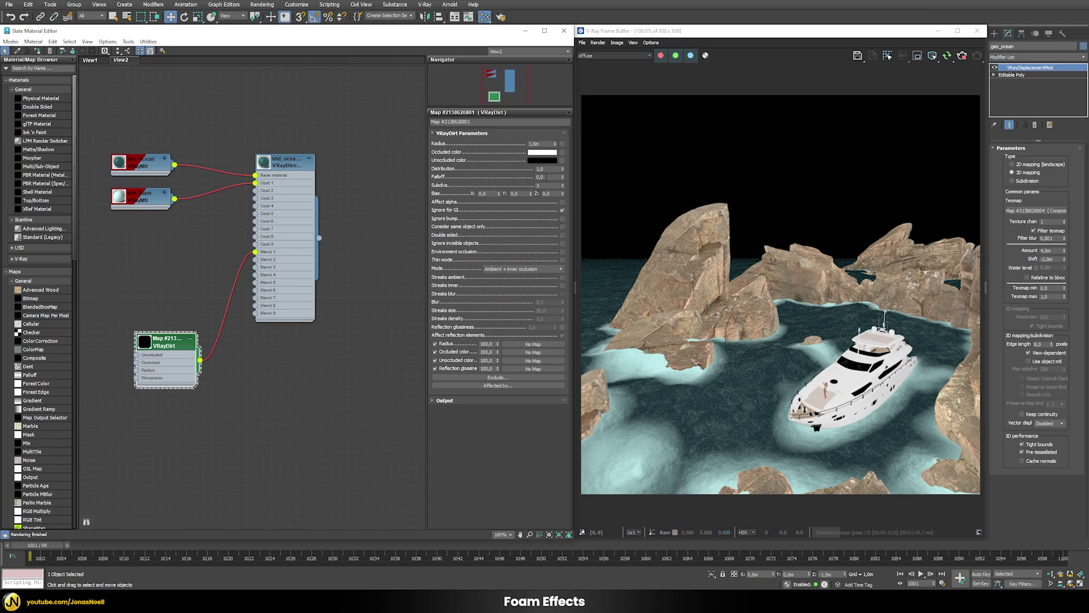
click(540, 177)
text(1)
key(Return)
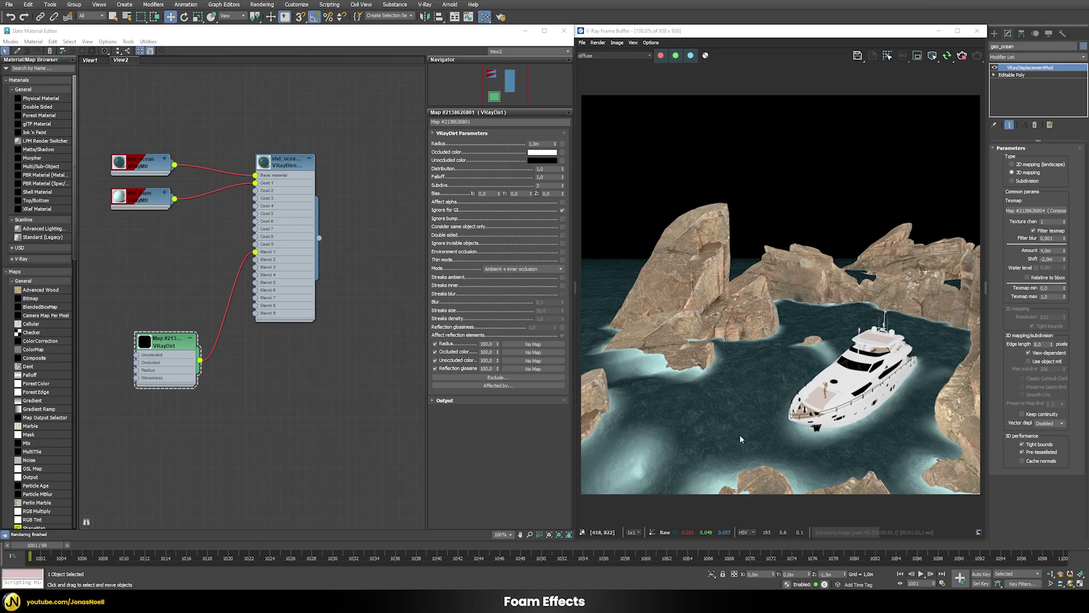
Load the texWaves foam image as a VRayBitmap, preview it, and wire it into the VRayDirt radius
click(35, 68)
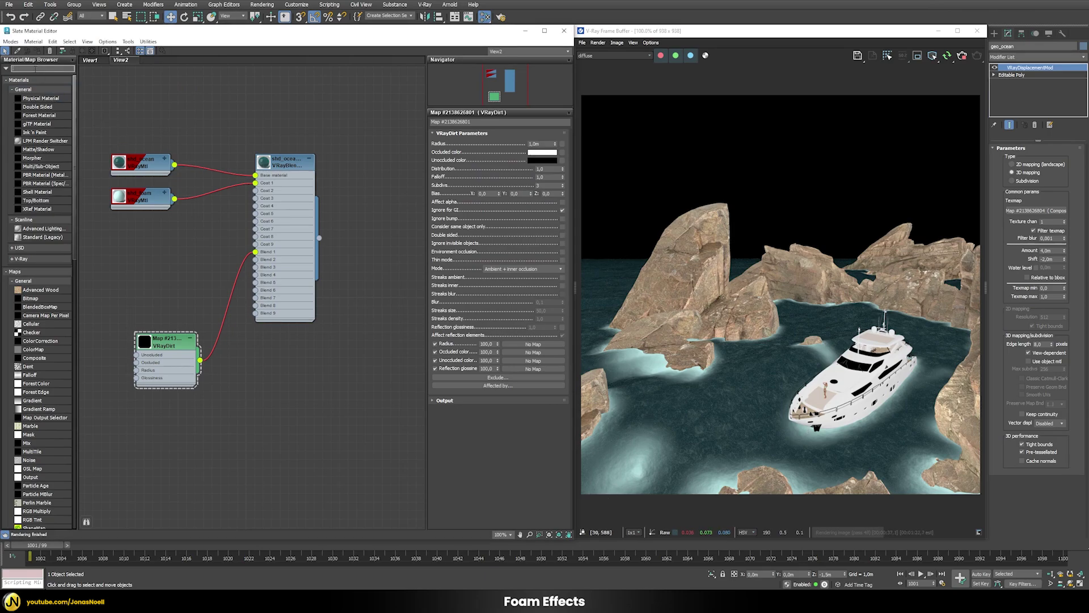
text(vrayb)
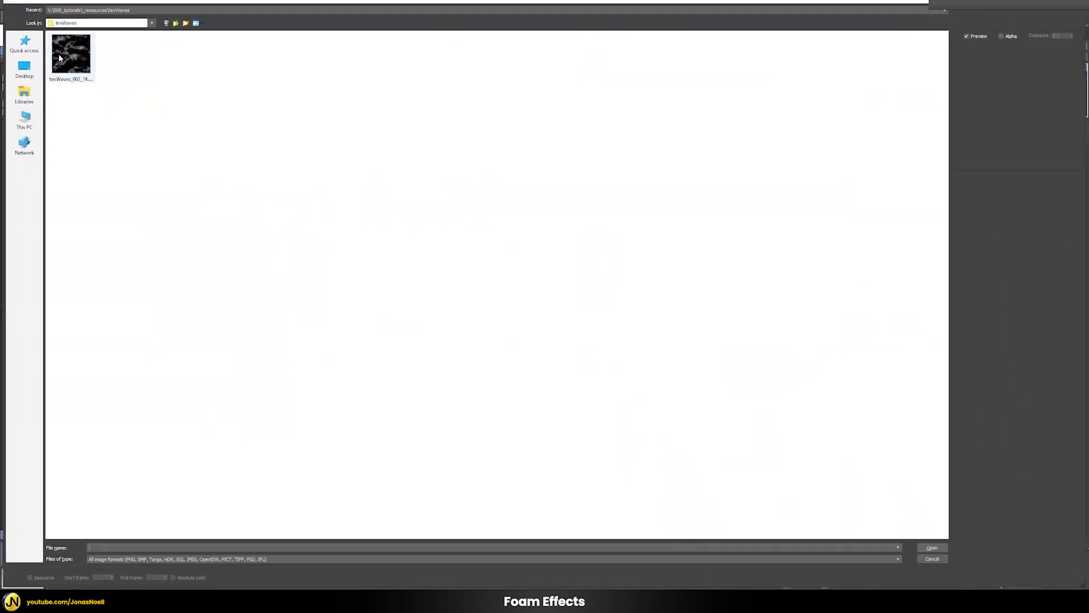
click(71, 57)
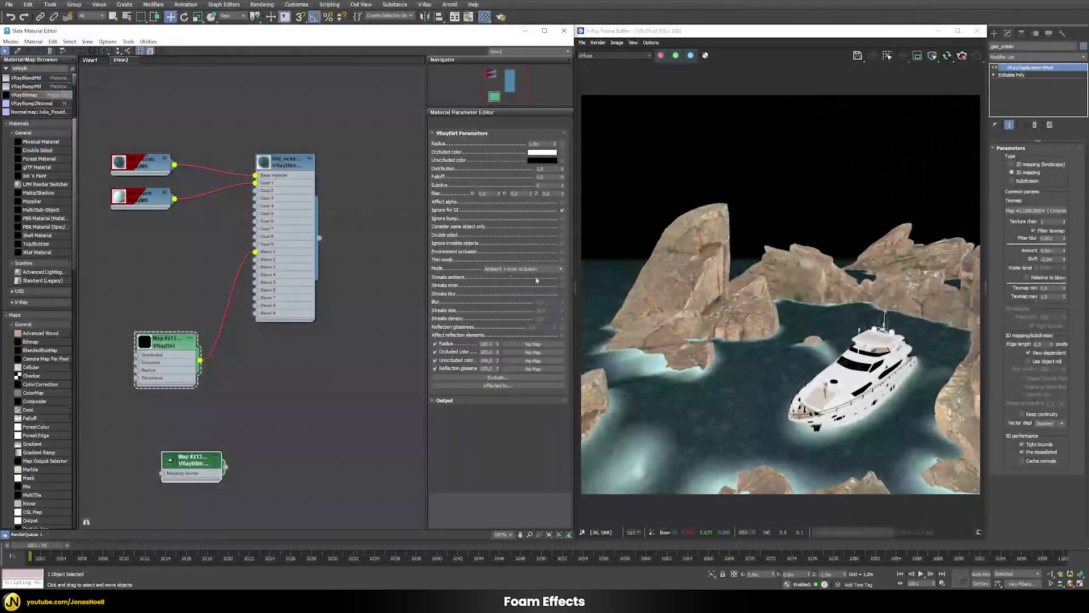
click(495, 162)
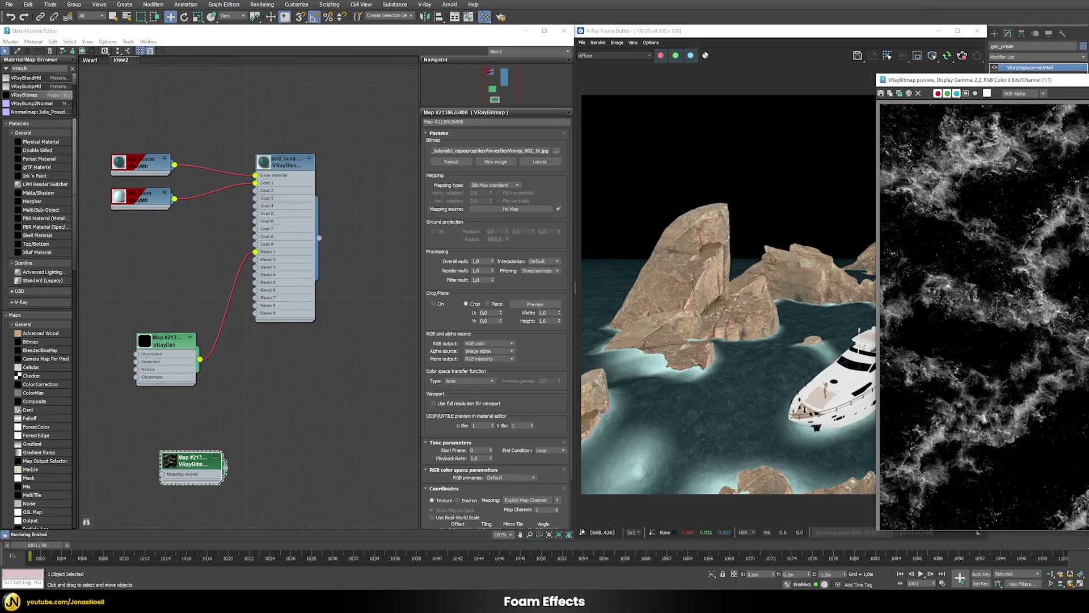
drag(979, 80, 624, 41)
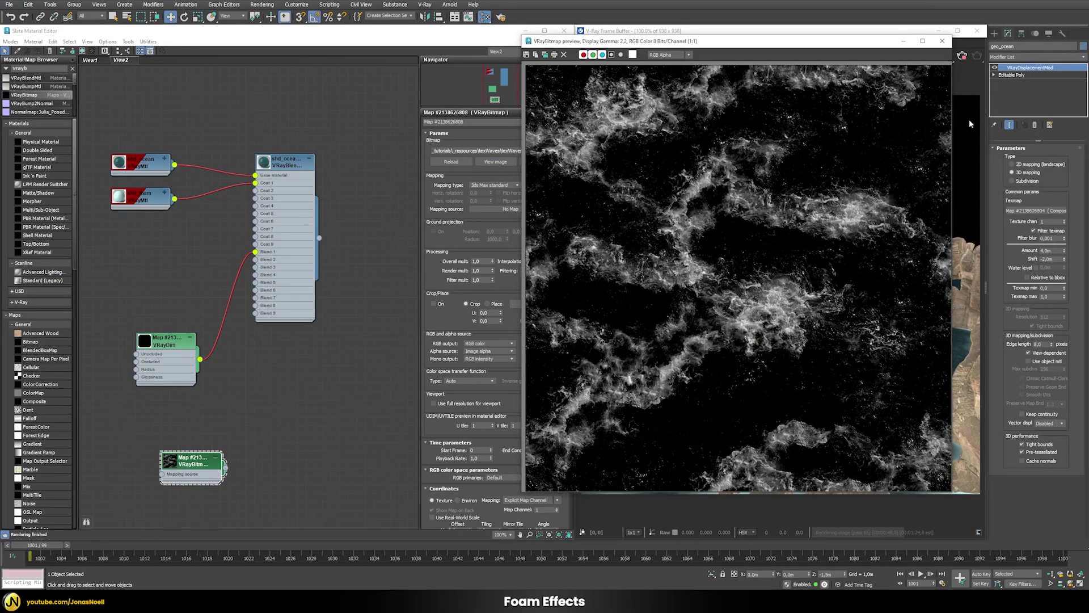
click(942, 41)
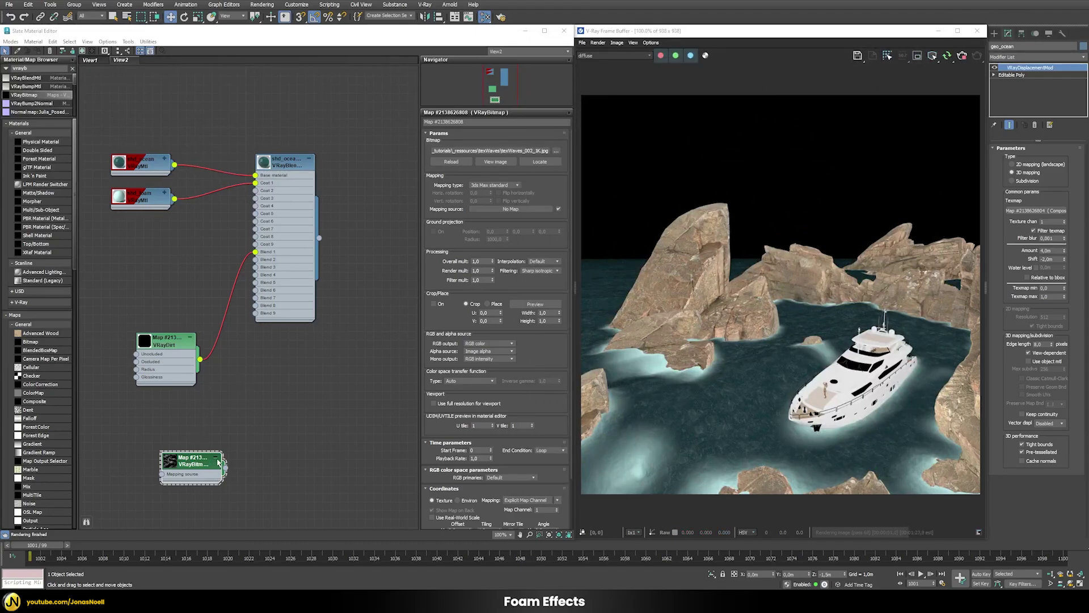
drag(225, 467, 136, 370)
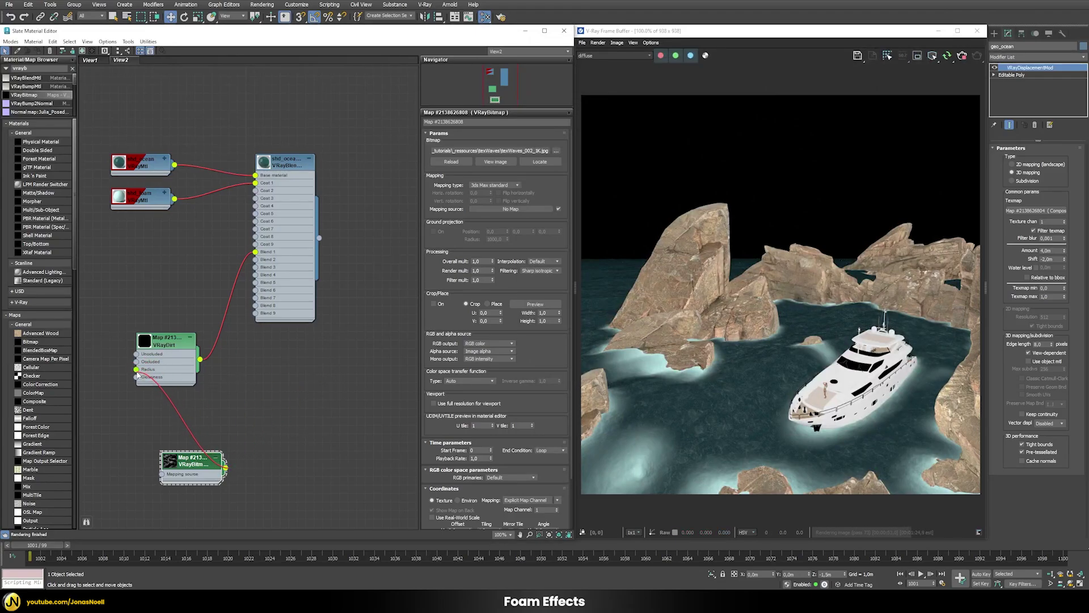
click(165, 341)
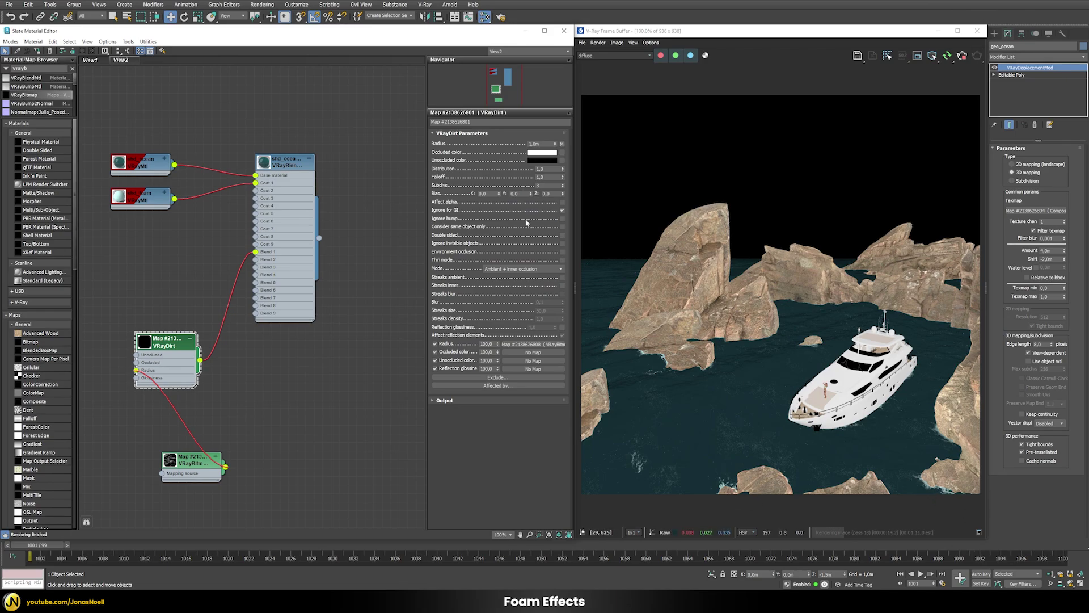
Set the VRayDirt radius to 4,0m and the reflection radius to 90,0
click(543, 144)
text(4)
key(Return)
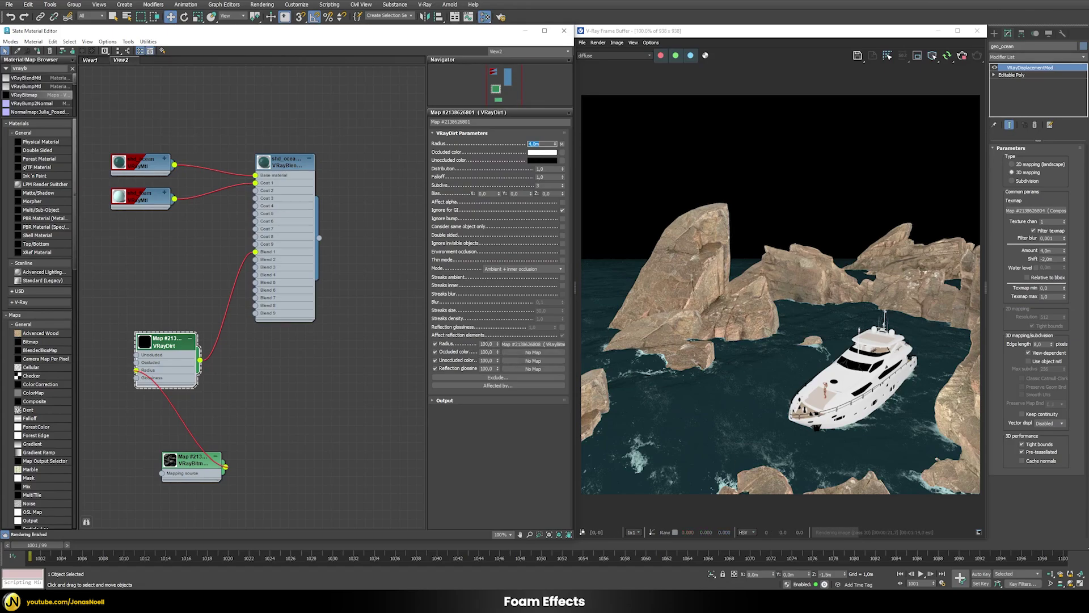
click(487, 344)
text(90)
key(Return)
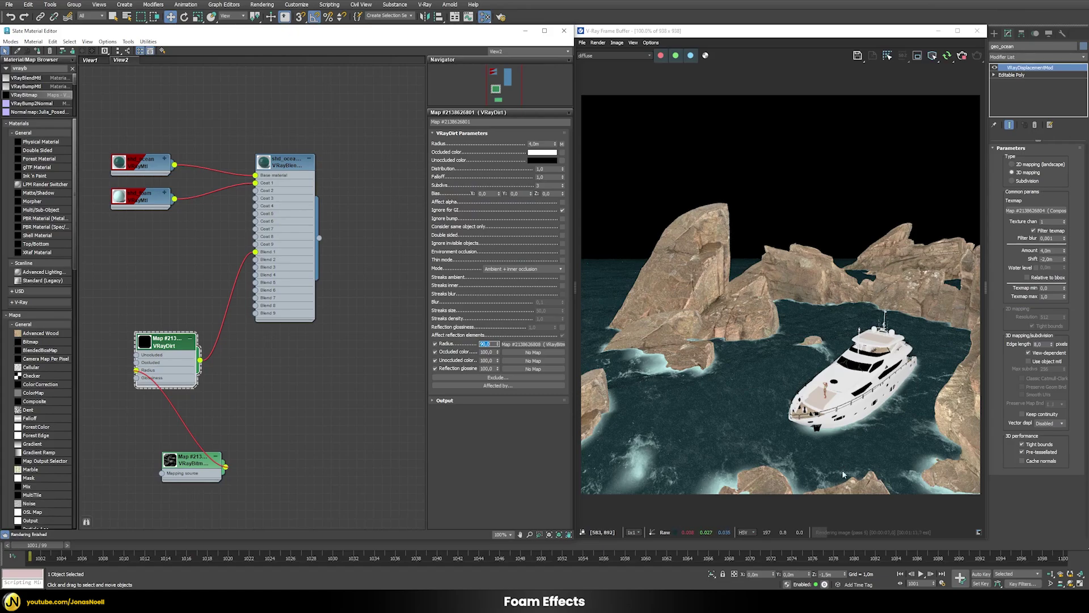
Switch the VFB back to RGB color and raise the dirt radius from 2,0m to 10,0m
click(601, 54)
click(595, 63)
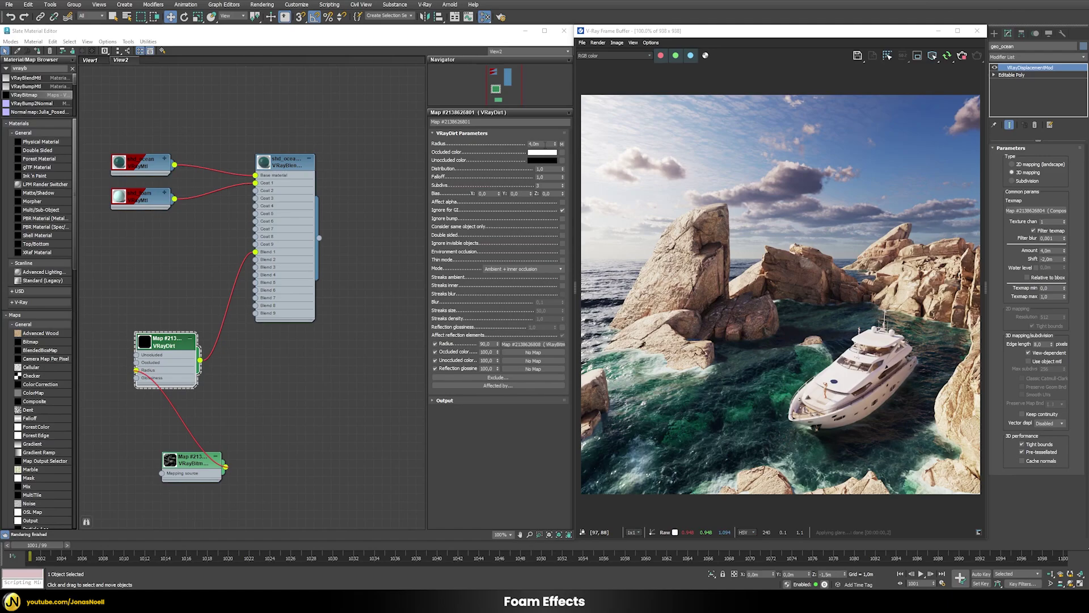
double_click(534, 144)
text(2)
key(Return)
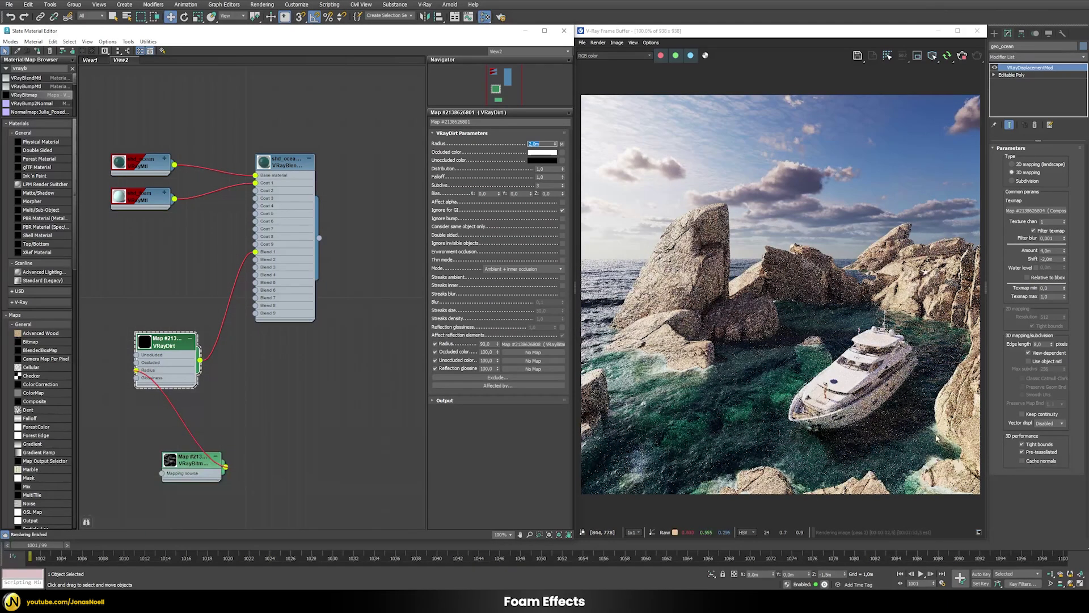
text(10)
key(Return)
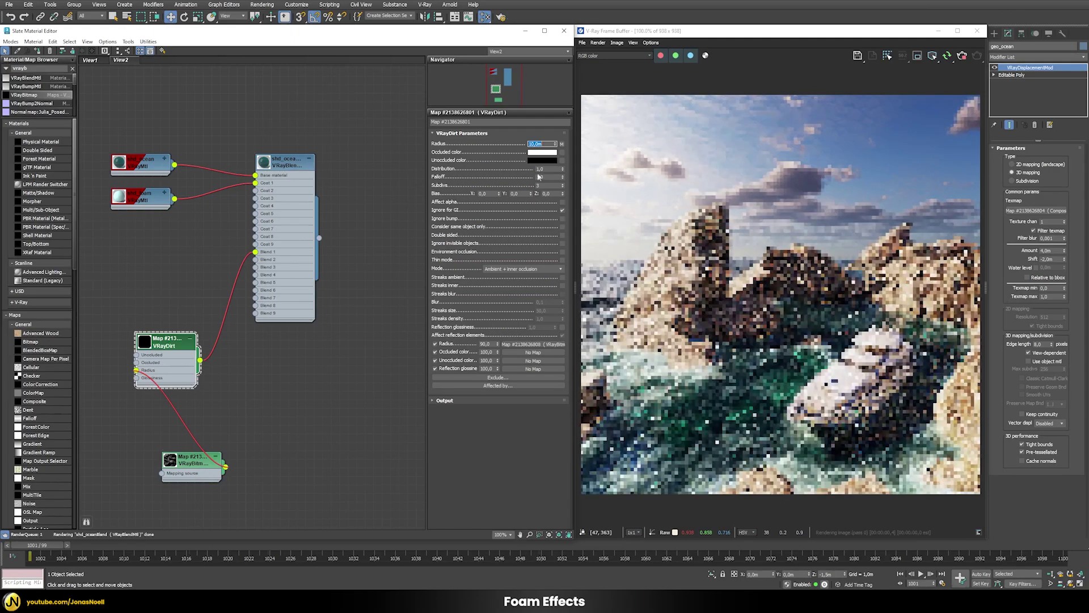